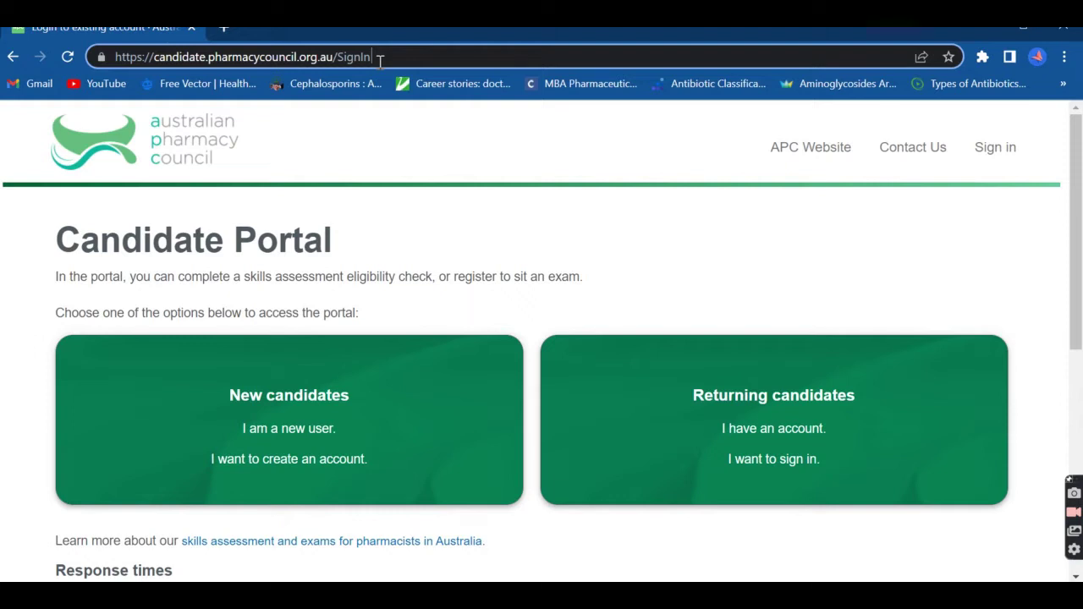
Start a new candidate account with the applicant's last name, Female gender and e-mail address.
left_click(293, 429)
left_click(293, 421)
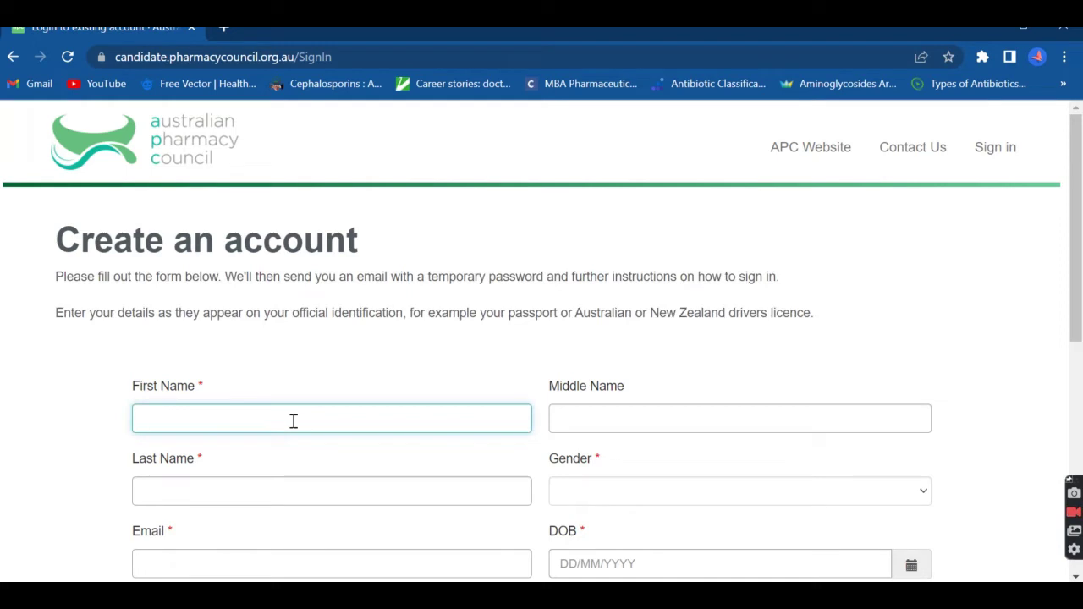
scroll(293, 421, "down", 1)
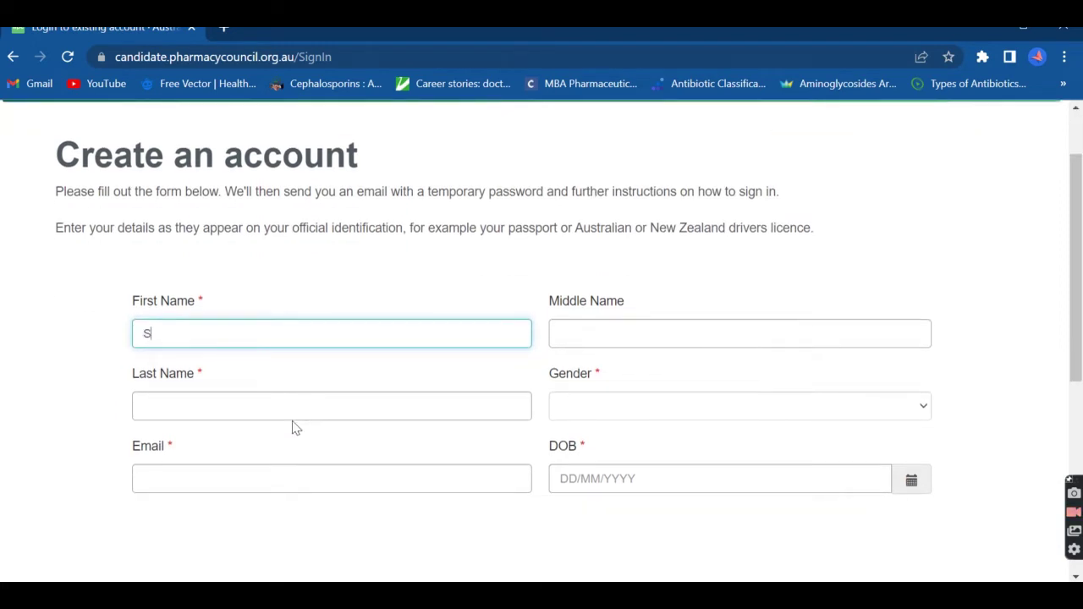
left_click(294, 412)
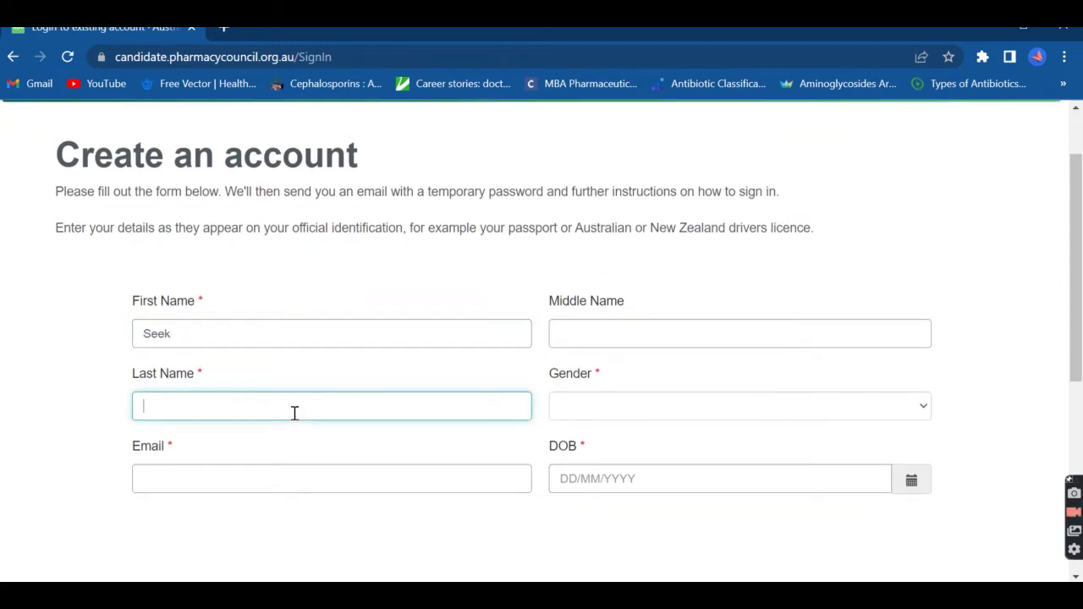
type("Light")
left_click(603, 409)
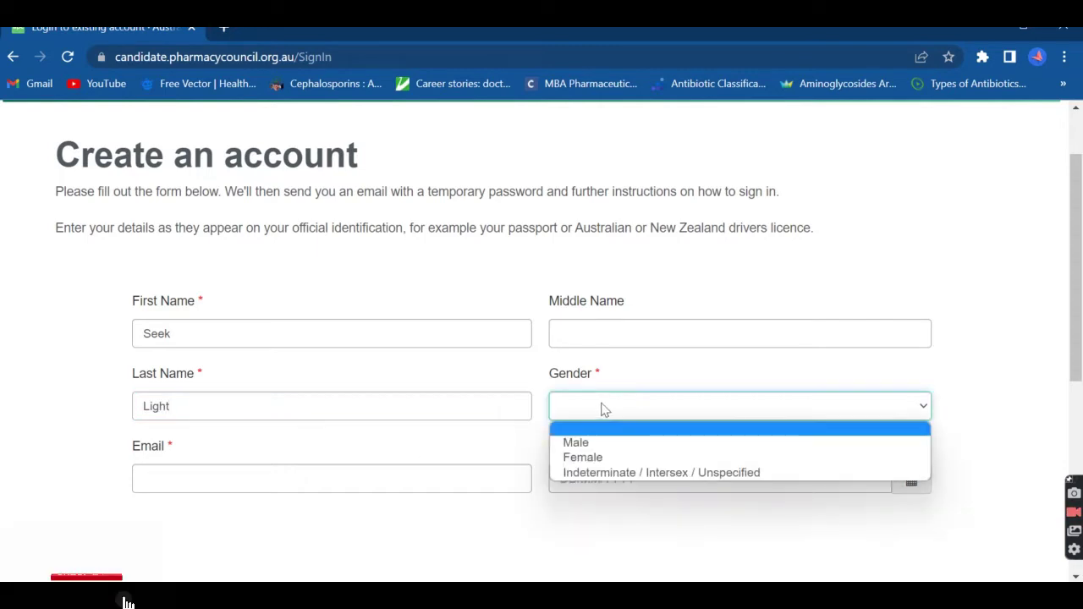
left_click(612, 458)
left_click(471, 478)
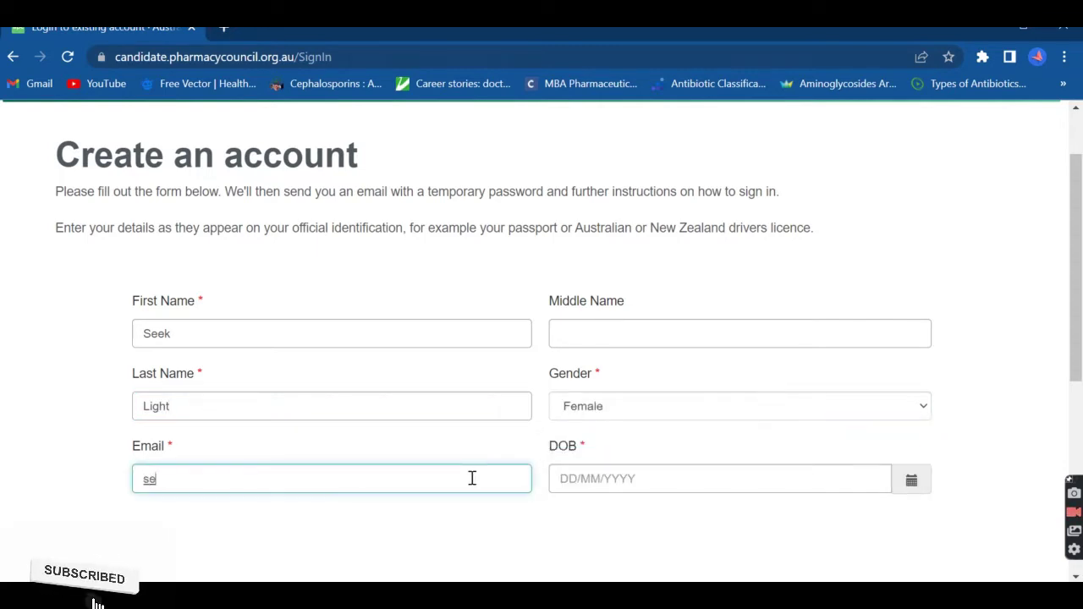
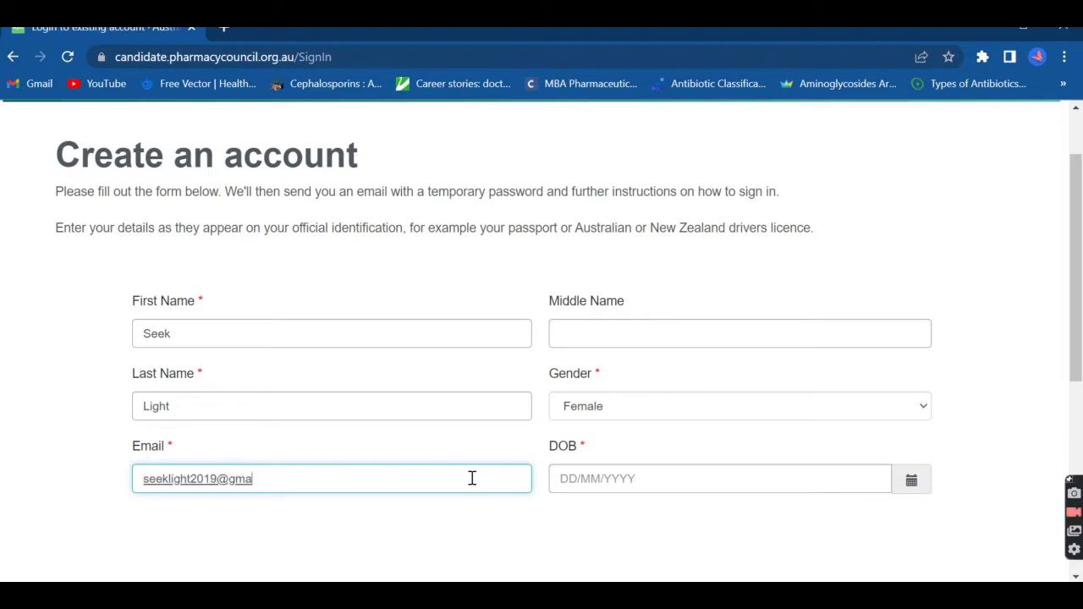
Pick the date of birth from the calendar and submit the account form.
left_click(699, 479)
left_click(912, 482)
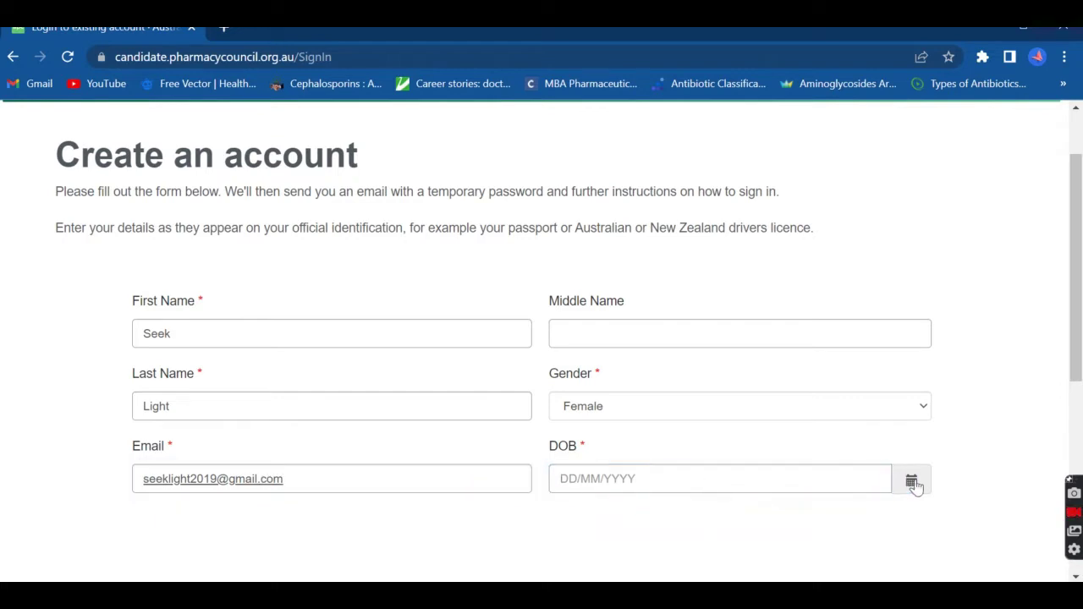
scroll(846, 474, "down", 2)
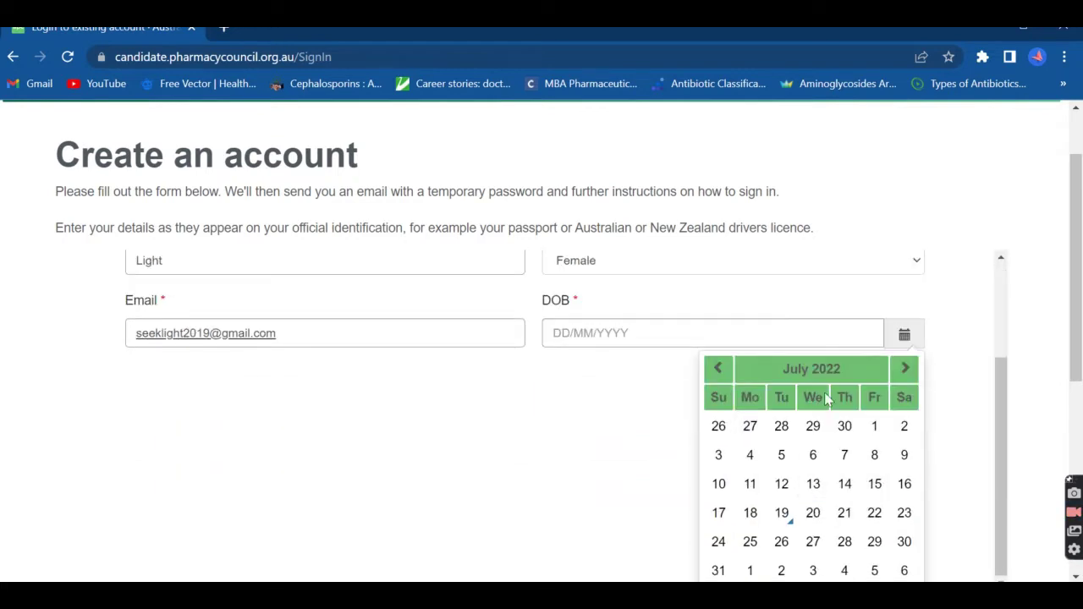
left_click(829, 370)
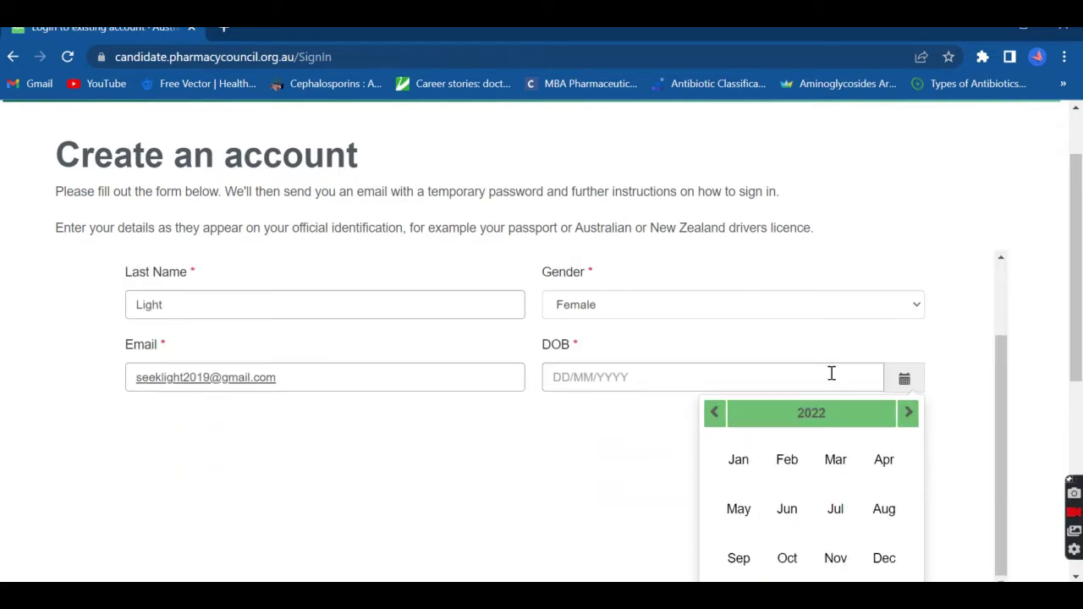
left_click(820, 419)
left_click(796, 420)
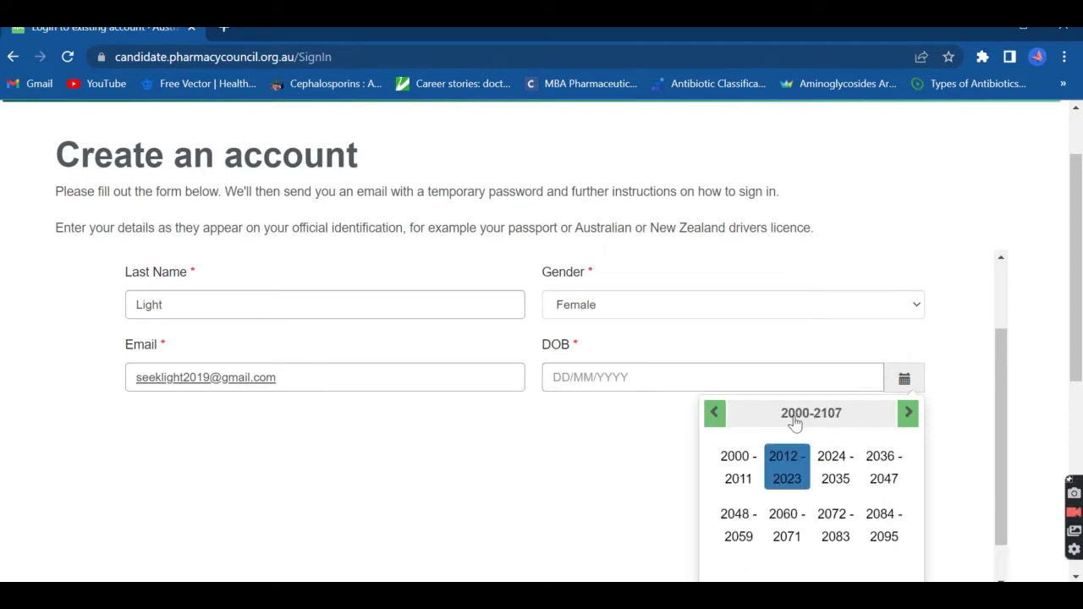
left_click(819, 423)
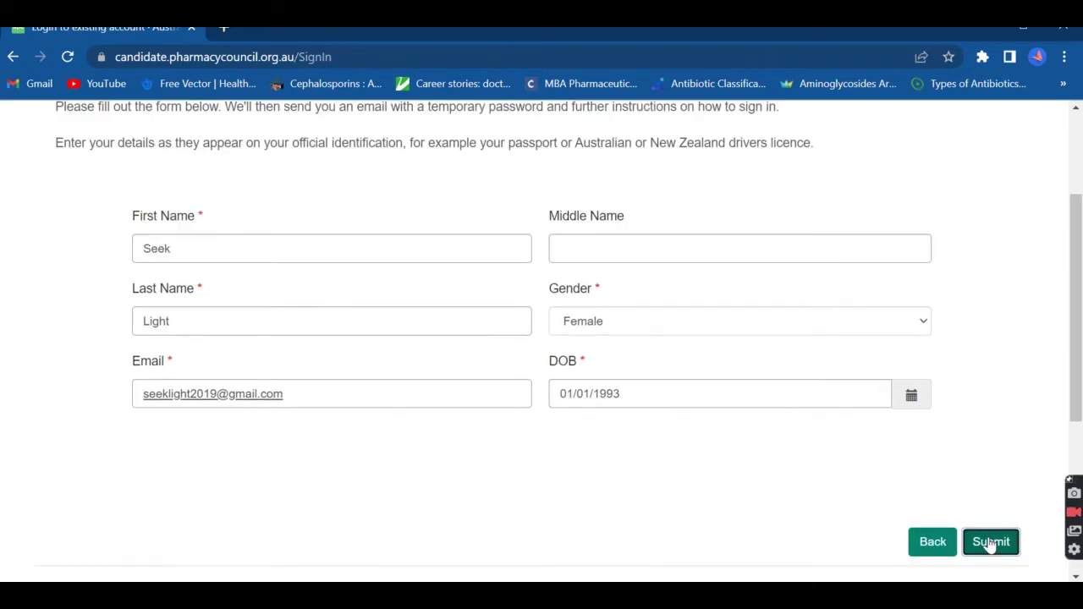
left_click(990, 542)
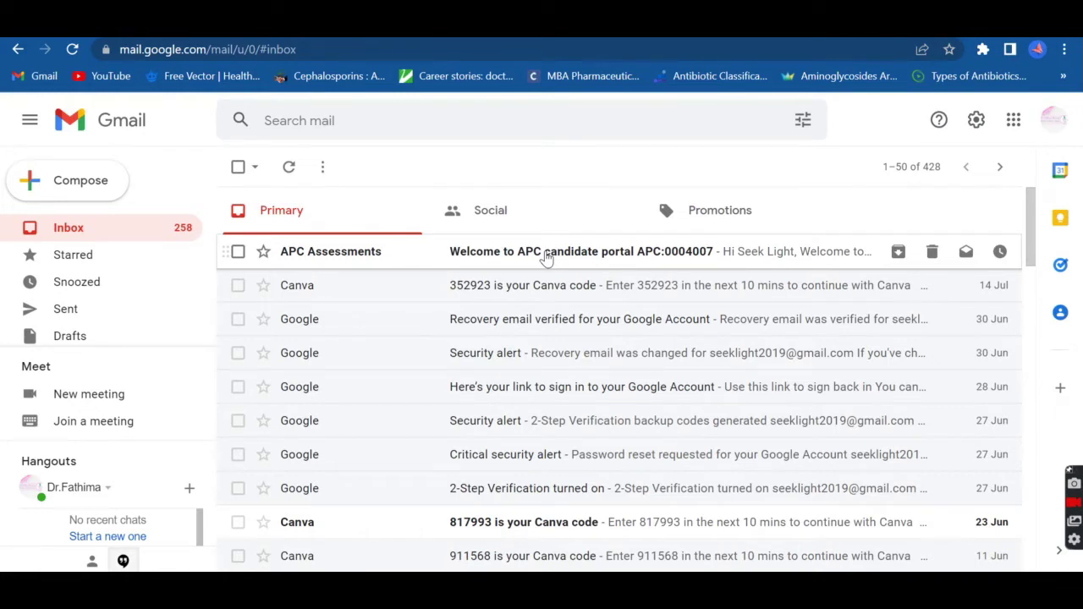
Open the APC Assessments 'Welcome to APC candidate portal' email and review its step 1 sign-in details.
left_click(546, 257)
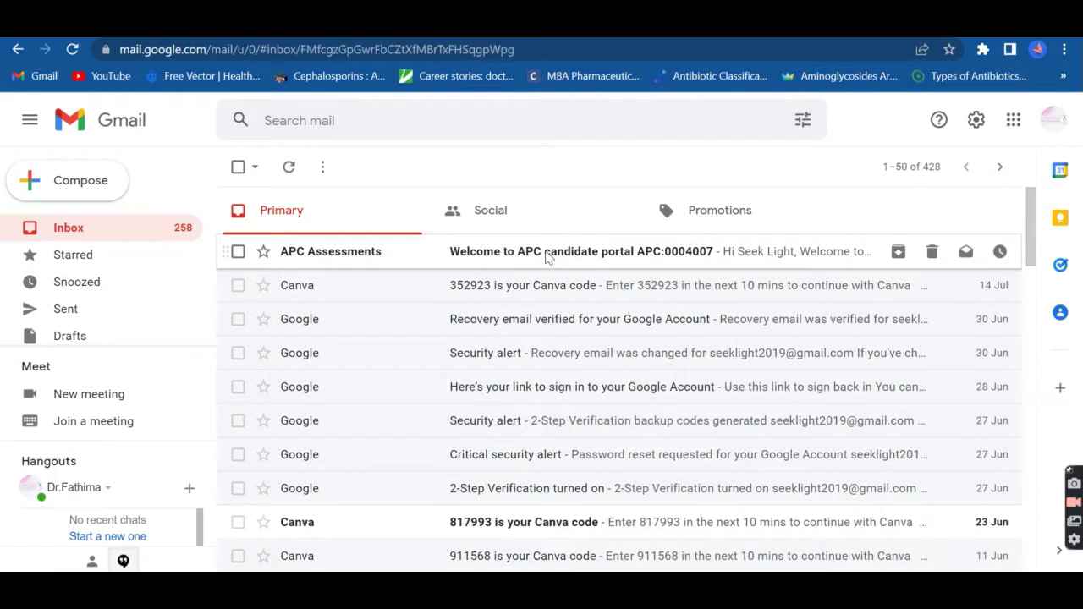
scroll(508, 339, "down", 1)
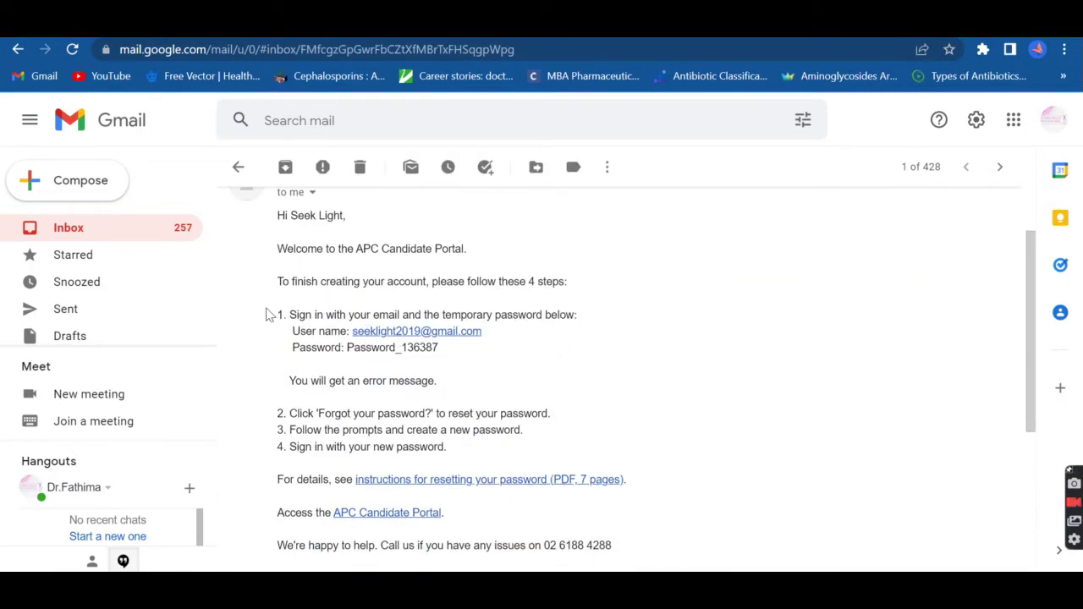
left_click_drag(288, 314, 474, 372)
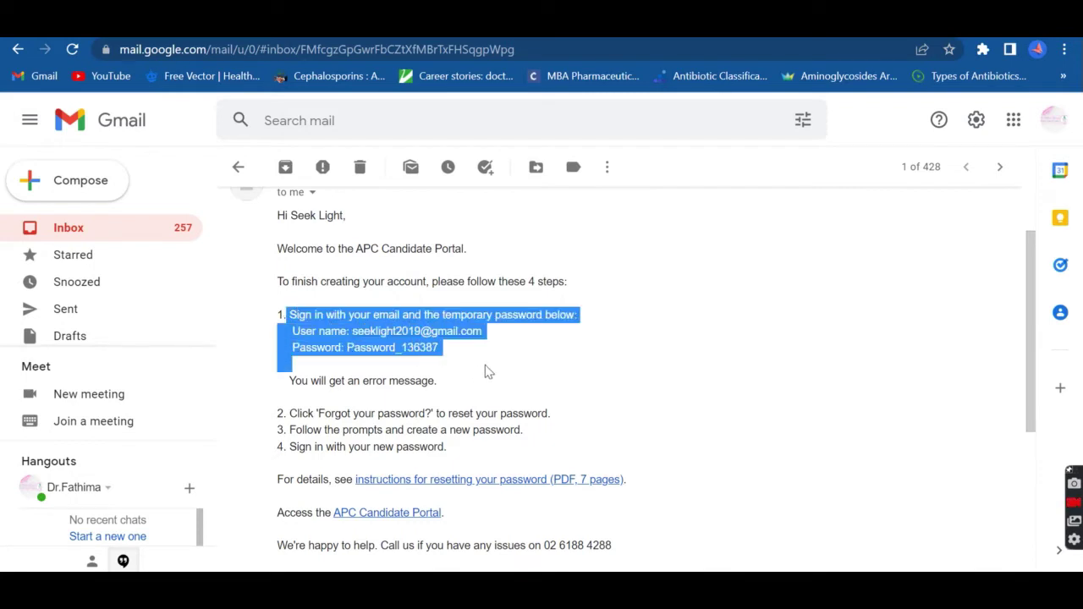
left_click(496, 370)
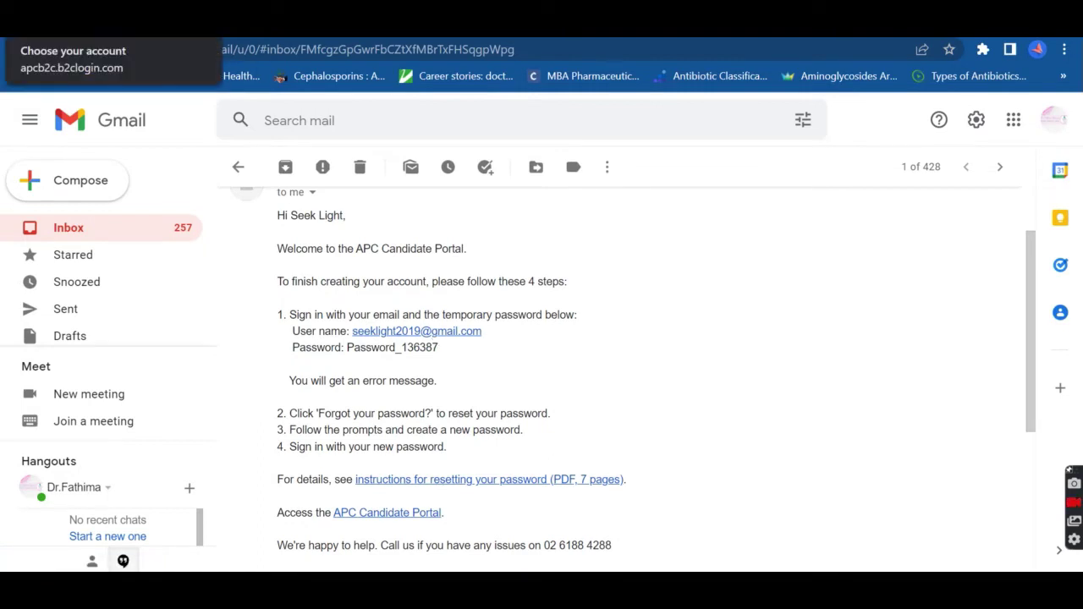
Enter the username on the APC sign-in page and try signing in with the temporary credentials.
left_click(102, 25)
type("s")
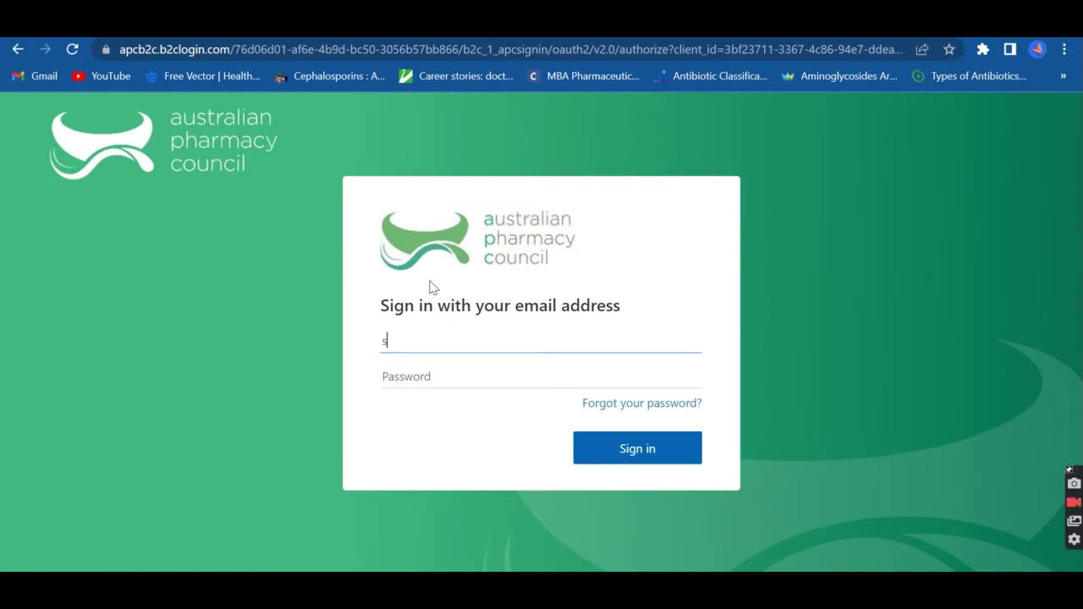
type("eekli")
left_click(471, 377)
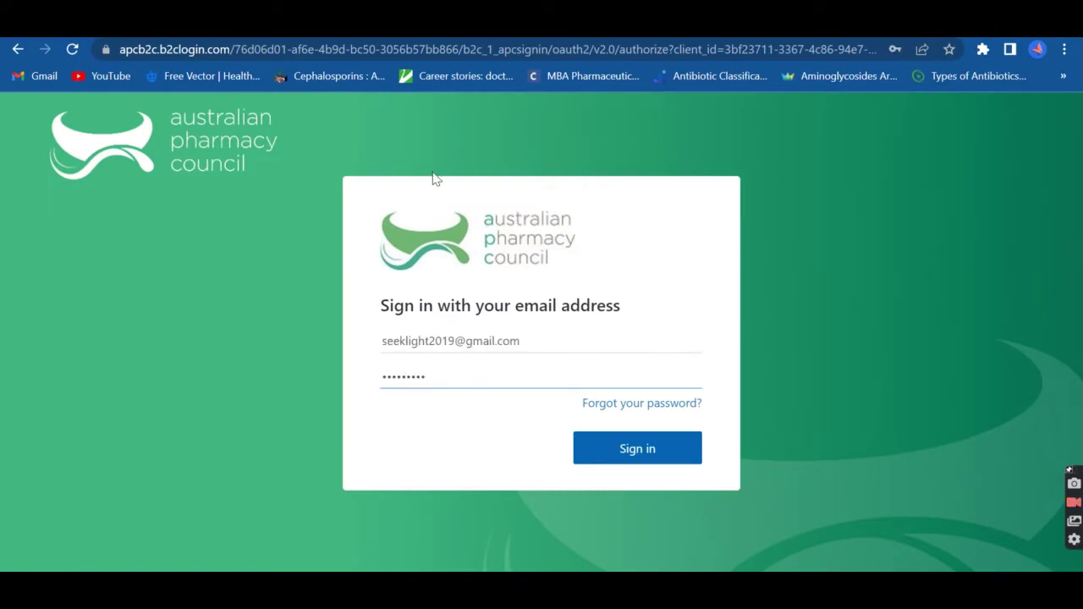
key("ctrl+Tab")
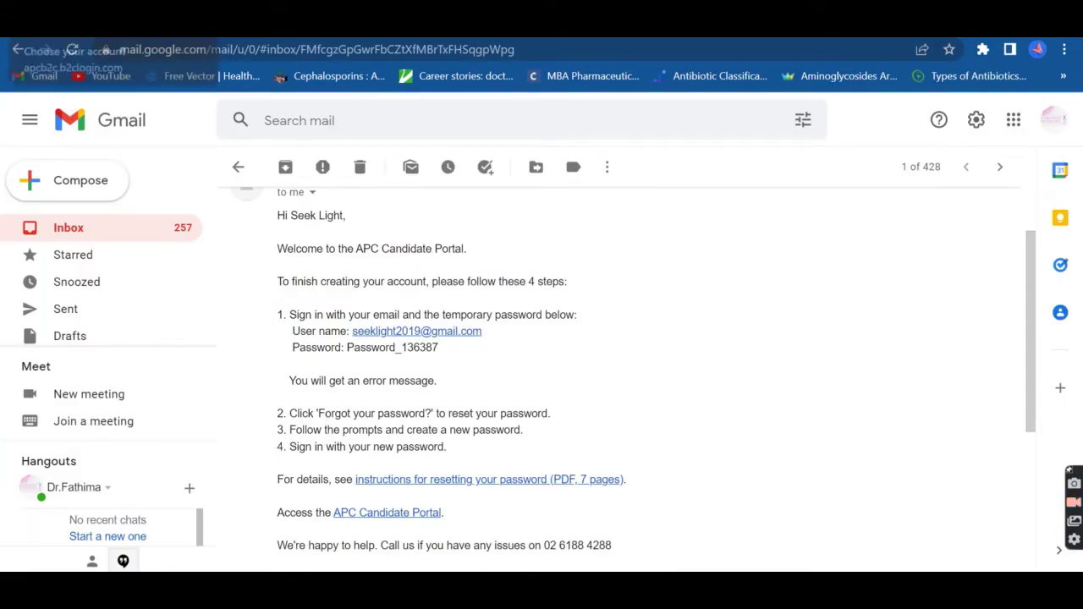
key("ctrl+Tab")
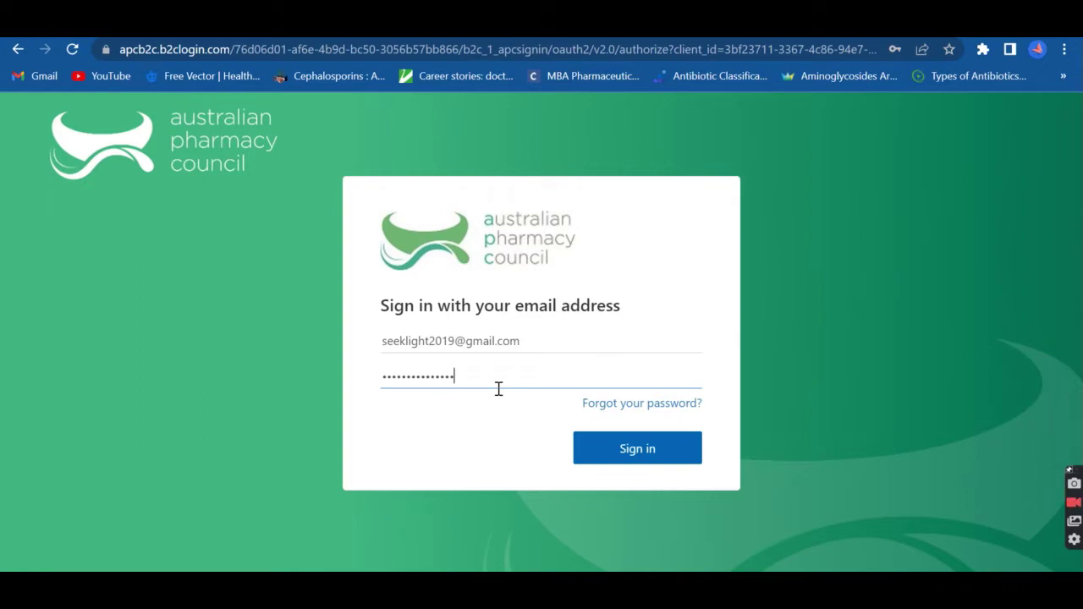
left_click(596, 445)
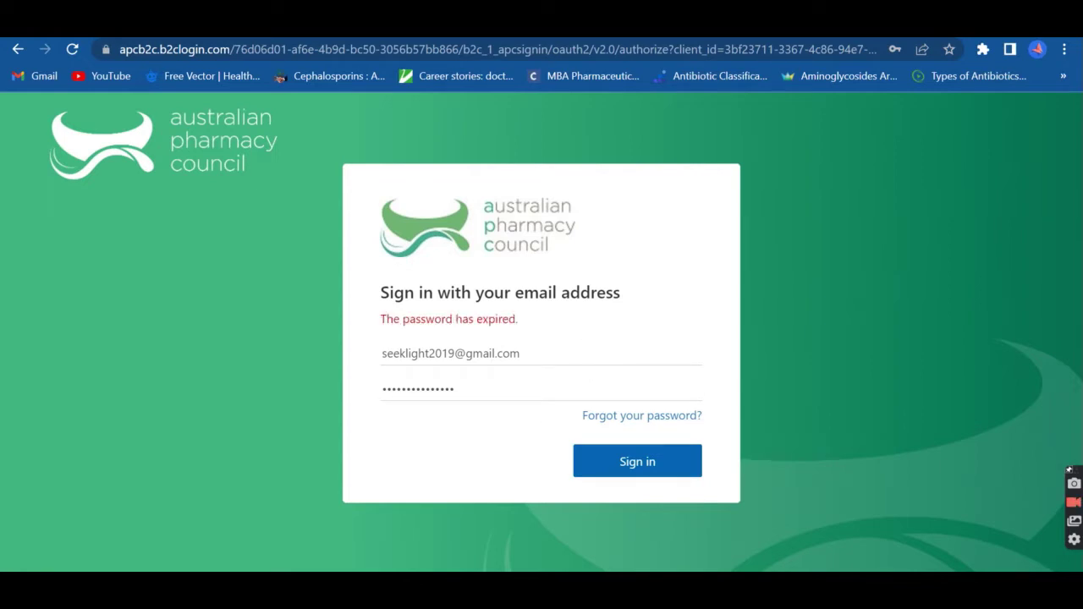
Copy the password from the welcome email, paste it over the old entry, and sign in.
key("ctrl+Tab")
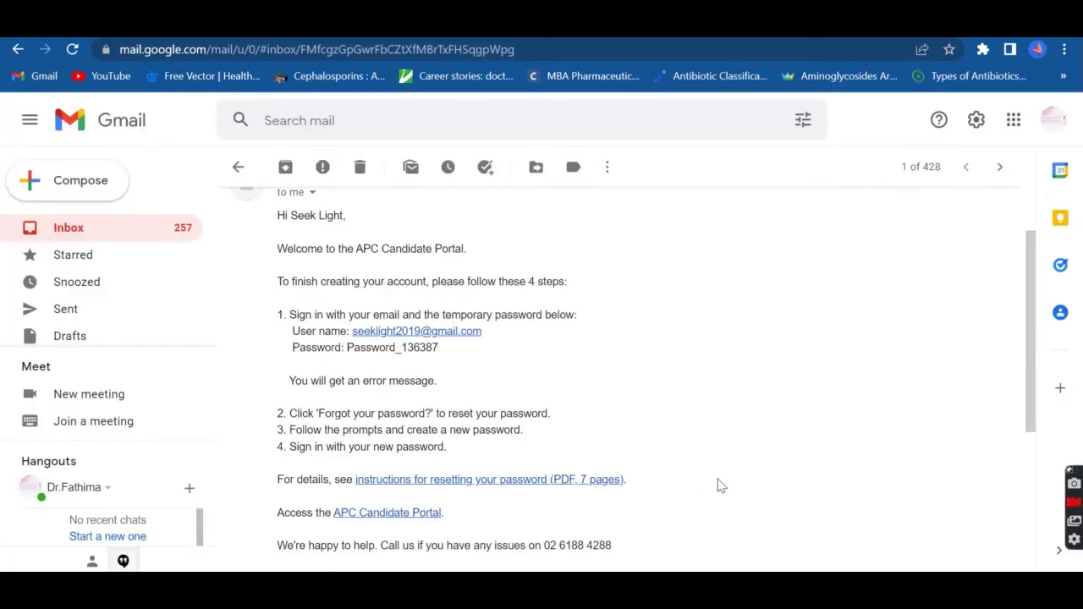
scroll(718, 485, "down", 2)
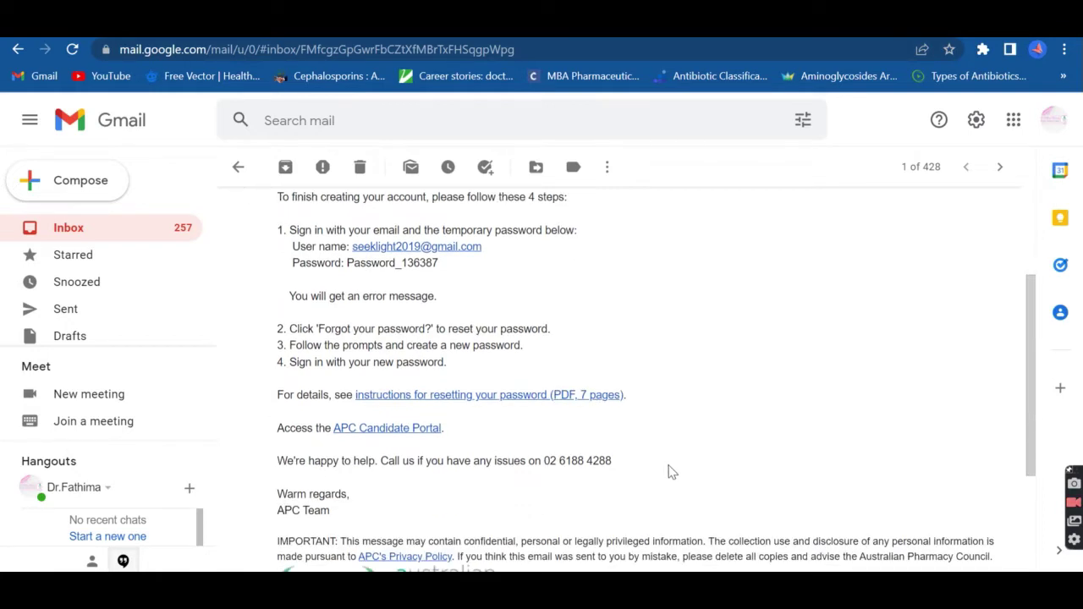
scroll(534, 411, "up", 2)
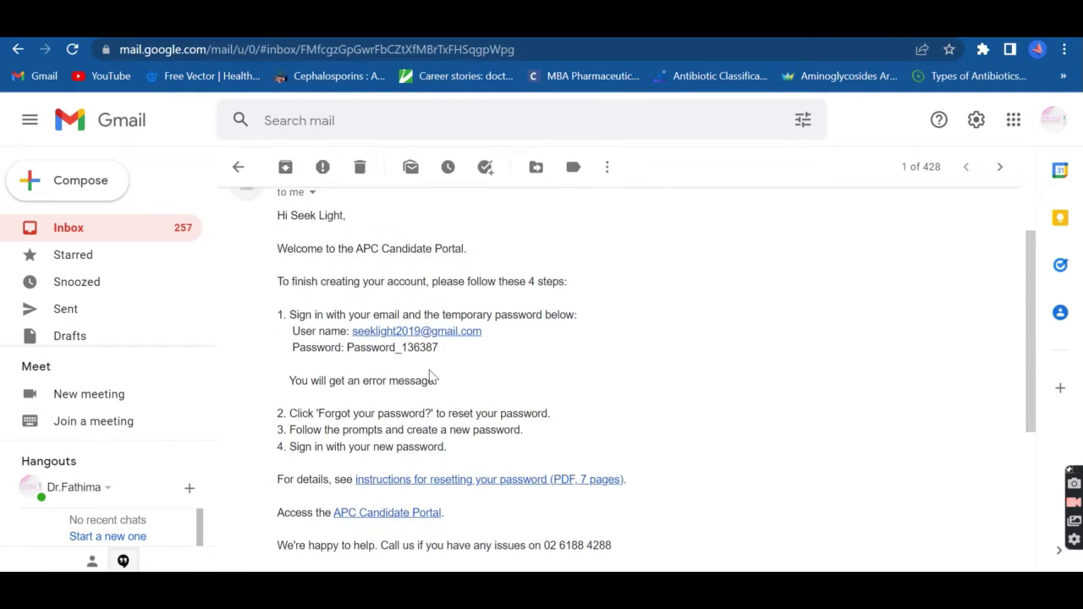
left_click_drag(442, 348, 348, 351)
right_click(348, 350)
left_click(380, 368)
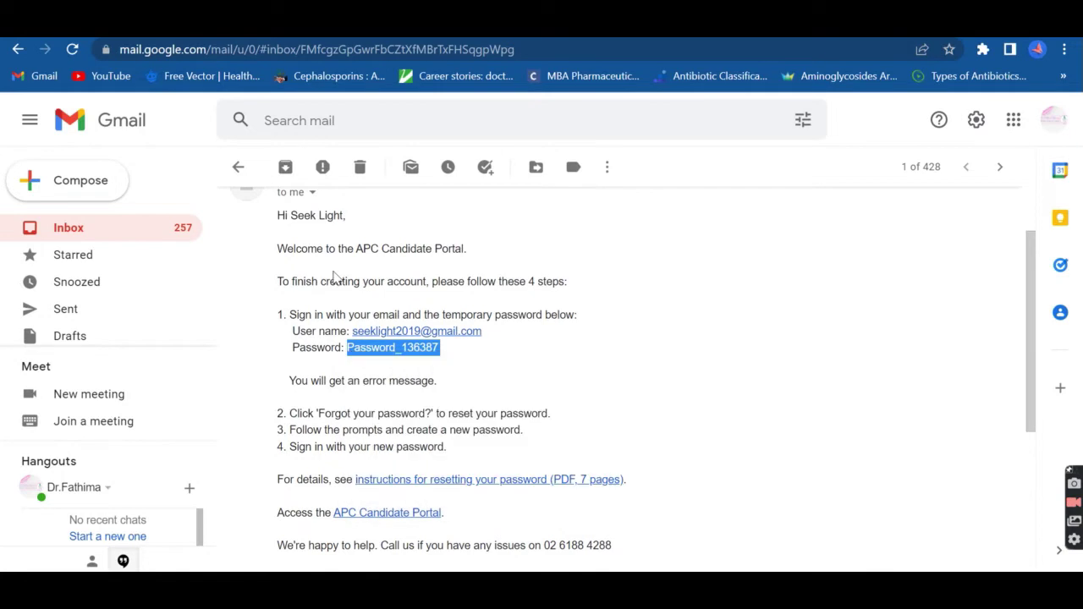
key("ctrl+Tab")
left_click(439, 379)
key("ctrl+a")
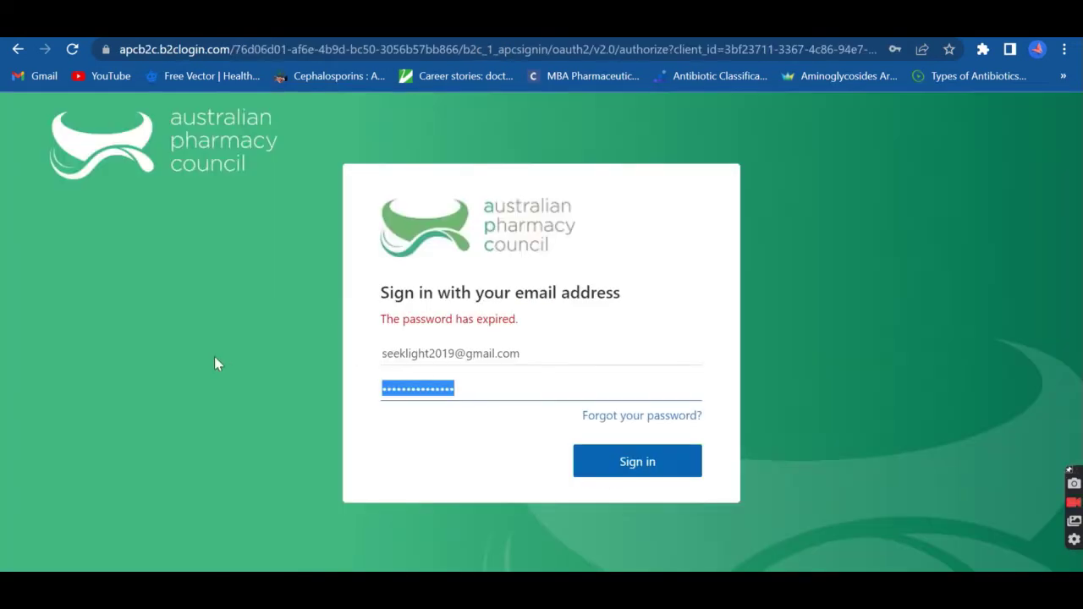
key("BackSpace")
key("ctrl+v")
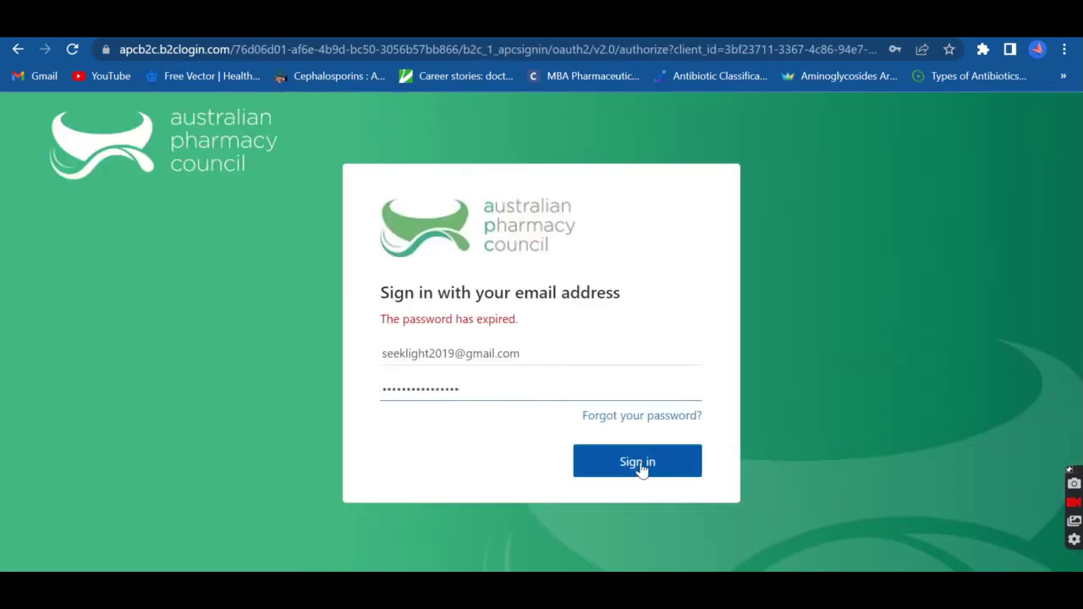
left_click(640, 464)
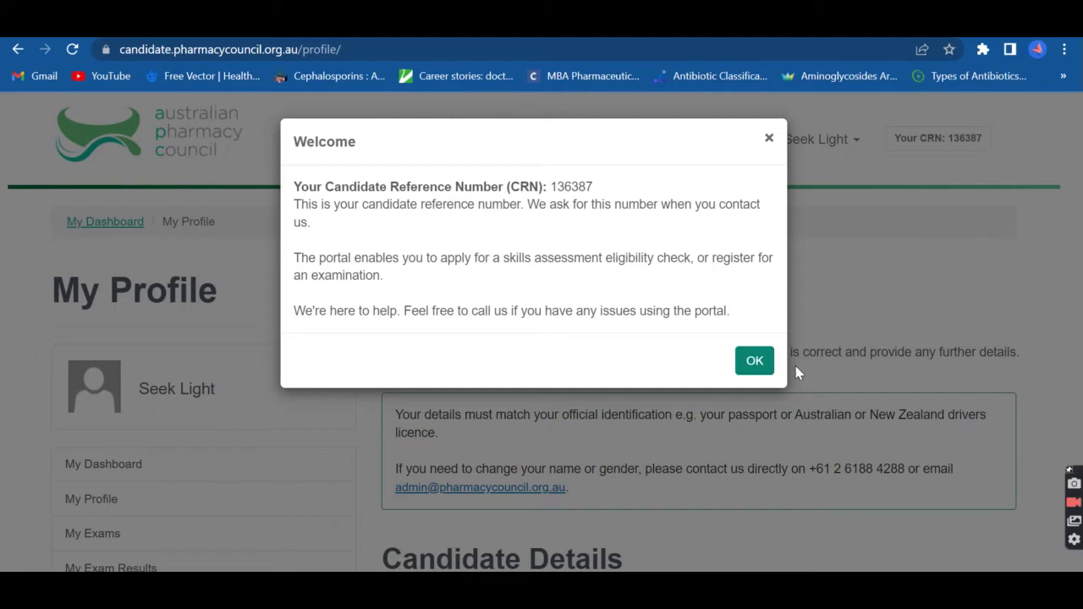
Dismiss the welcome message and scroll through the My Profile details.
left_click(759, 364)
left_click(754, 363)
scroll(759, 366, "down", 2)
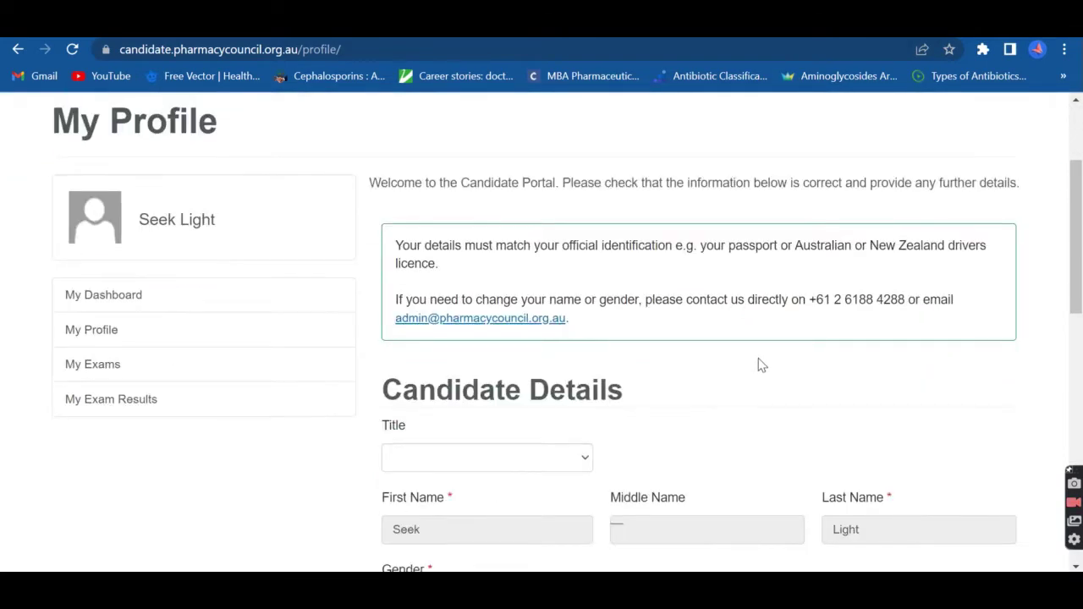
scroll(761, 365, "down", 2)
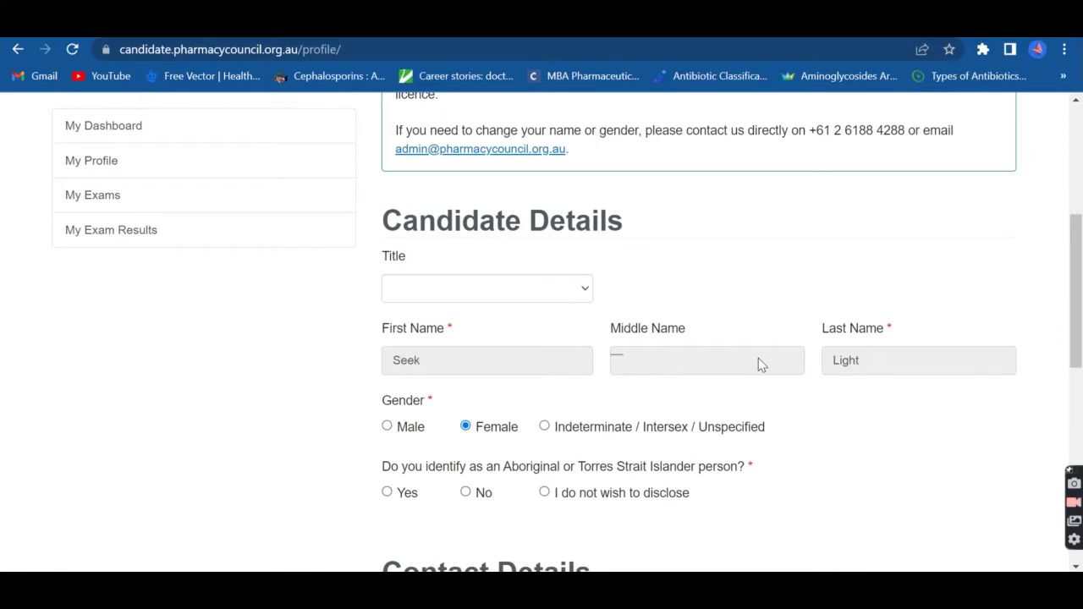
scroll(760, 364, "down", 2)
scroll(760, 364, "down", 3)
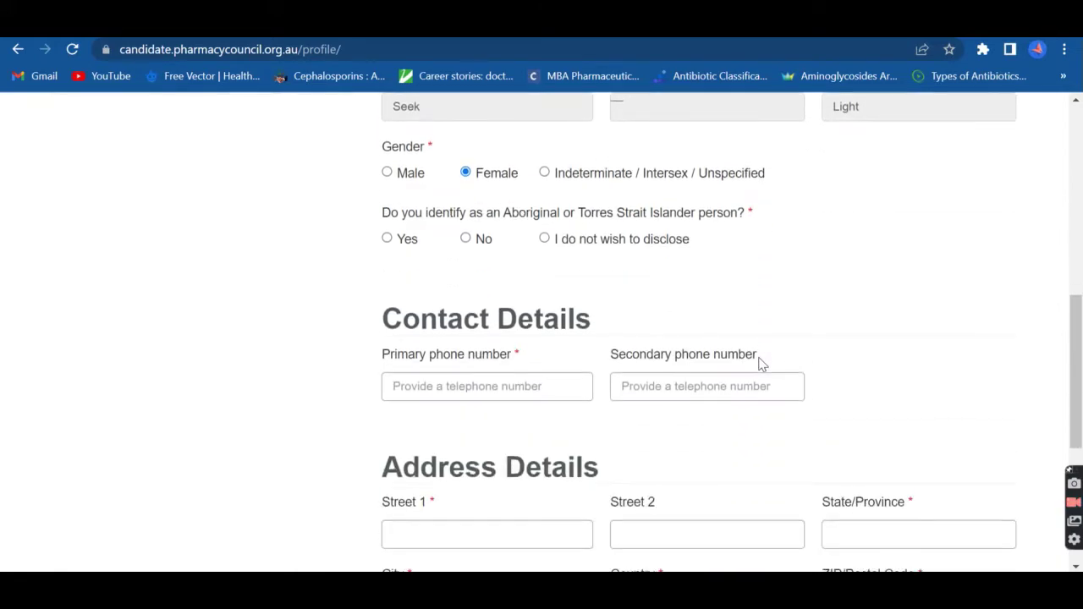
scroll(760, 358, "up", 5)
scroll(760, 357, "up", 2)
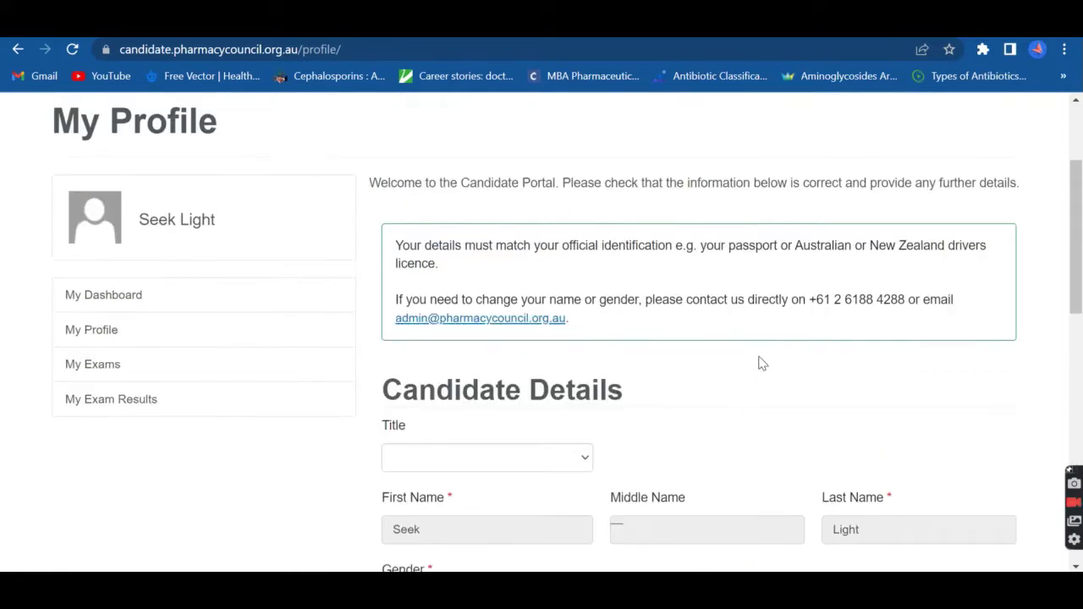
scroll(759, 363, "down", 2)
scroll(760, 360, "down", 1)
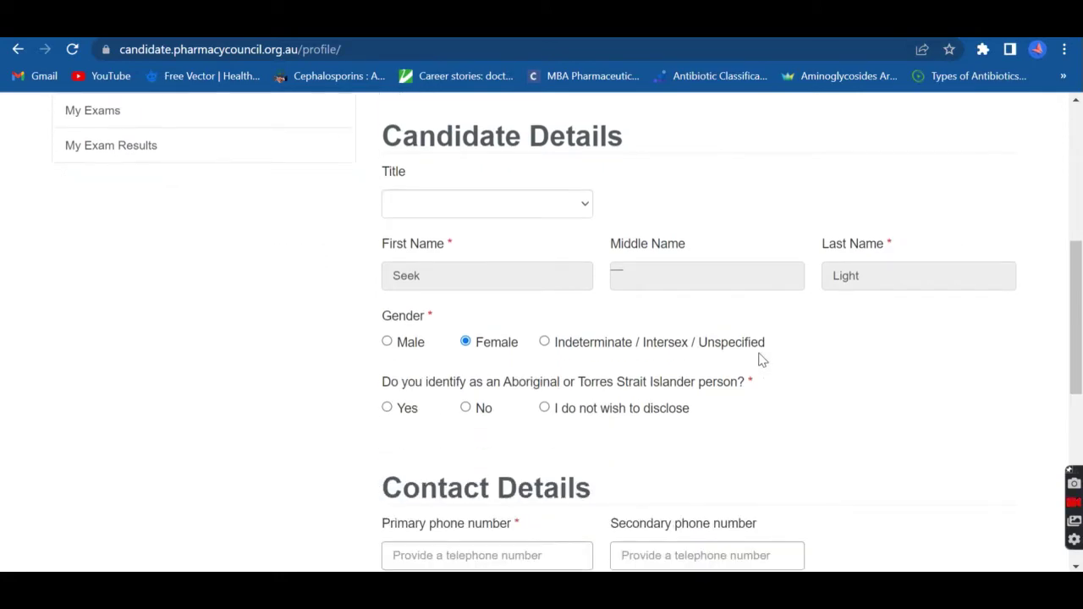
scroll(761, 358, "up", 5)
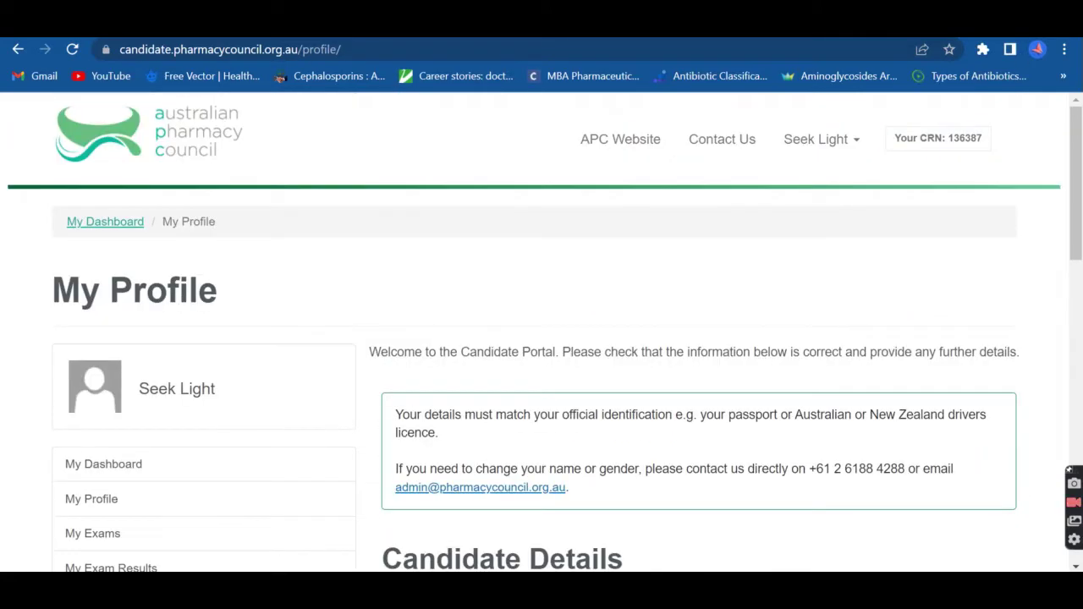
scroll(395, 271, "down", 2)
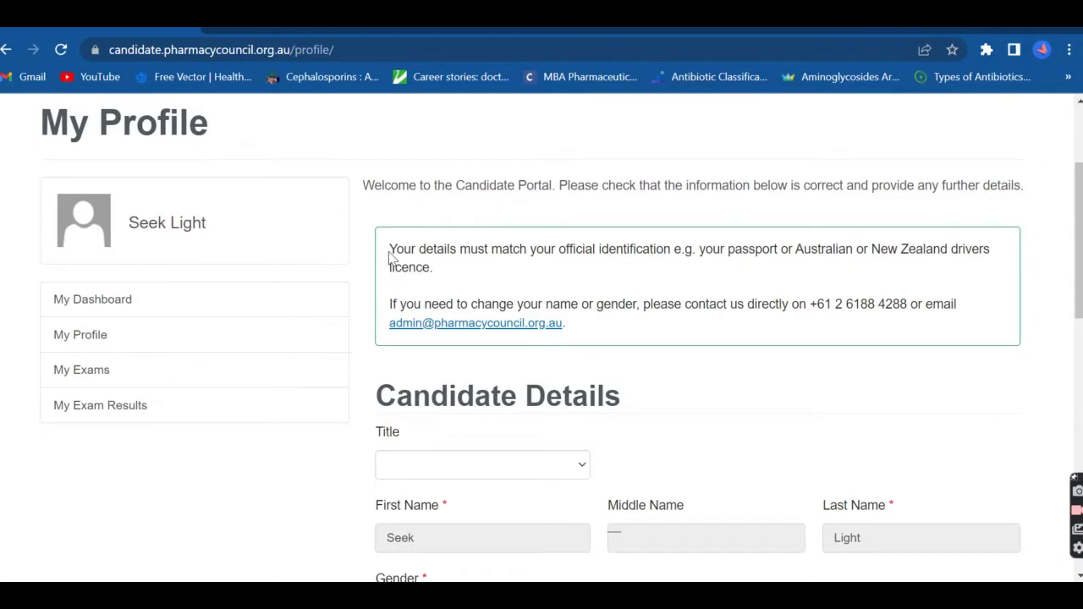
Highlight the identification notice, check the Title options, and return to My Dashboard.
left_click_drag(390, 256, 623, 271)
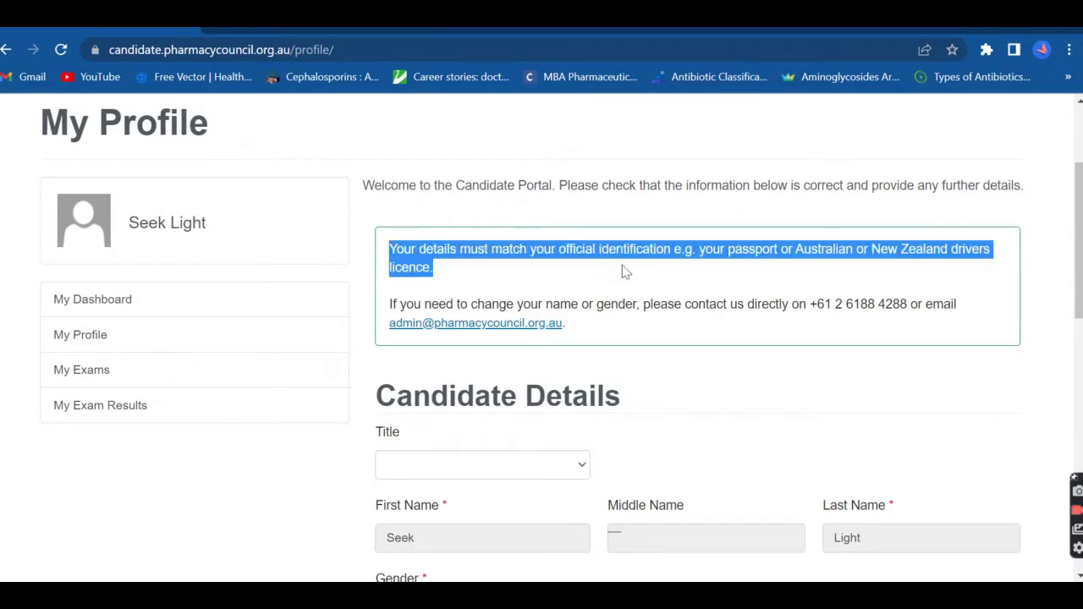
left_click_drag(784, 265, 728, 249)
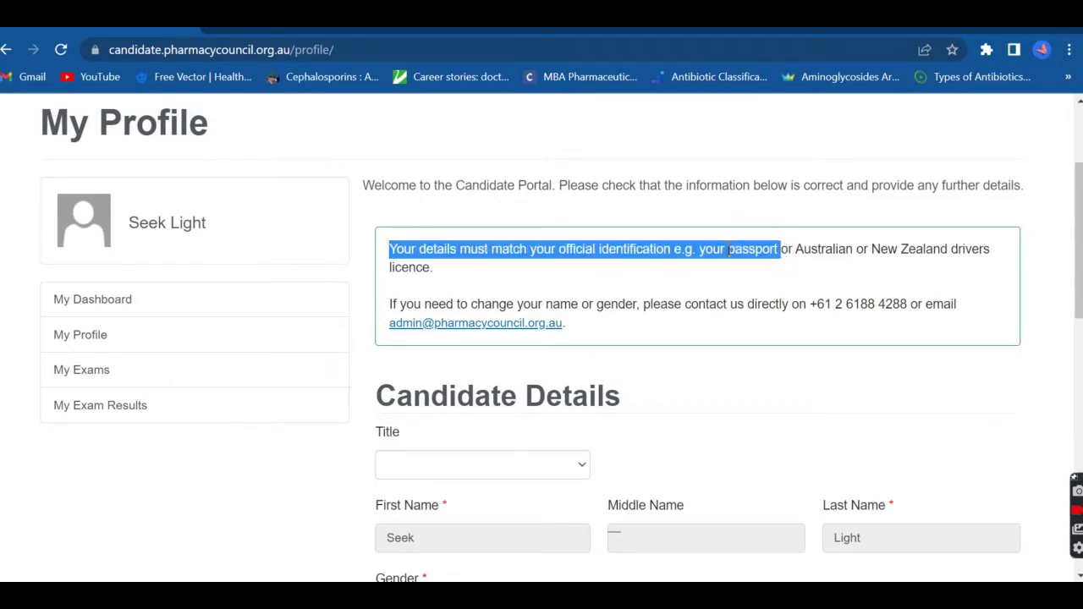
scroll(726, 265, "down", 2)
left_click(574, 294)
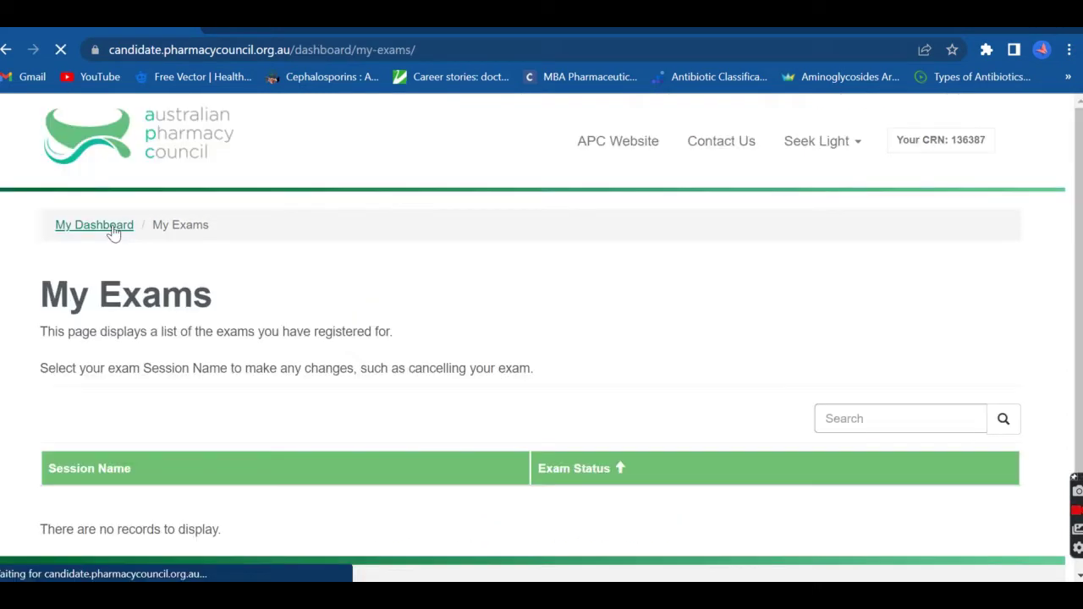
left_click(111, 226)
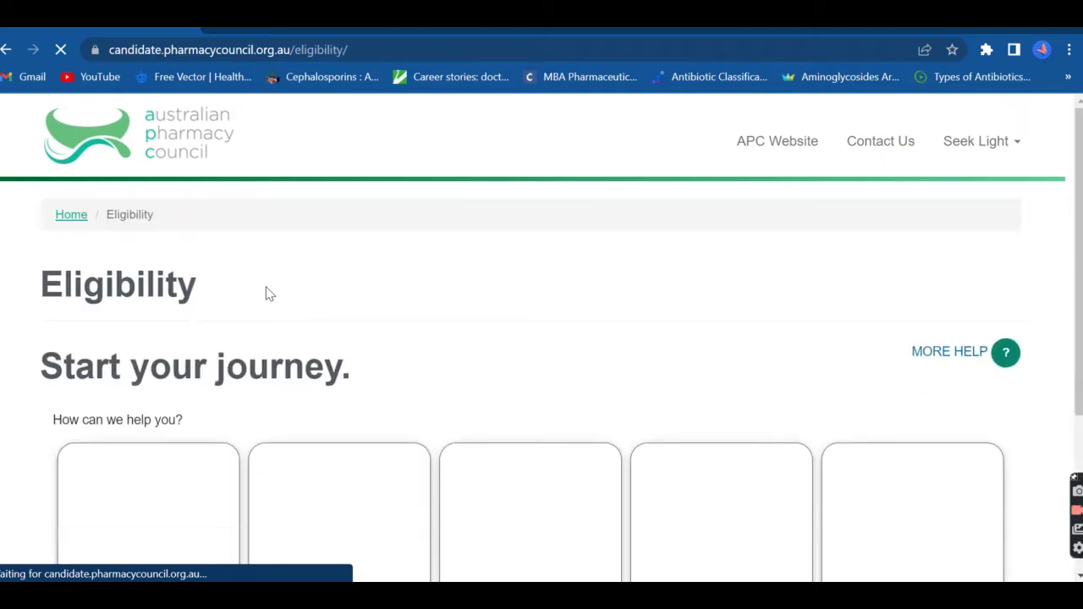
Choose the overseas qualification pathway, answer No to prior Australian registration, and select INDIA.
scroll(265, 294, "down", 2)
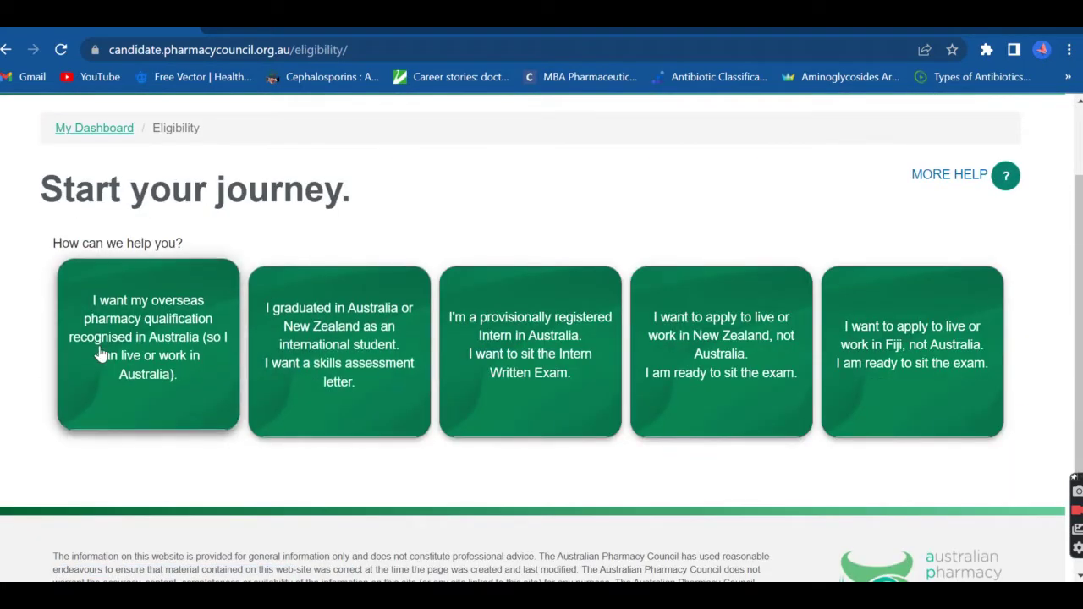
left_click(155, 328)
scroll(155, 329, "down", 3)
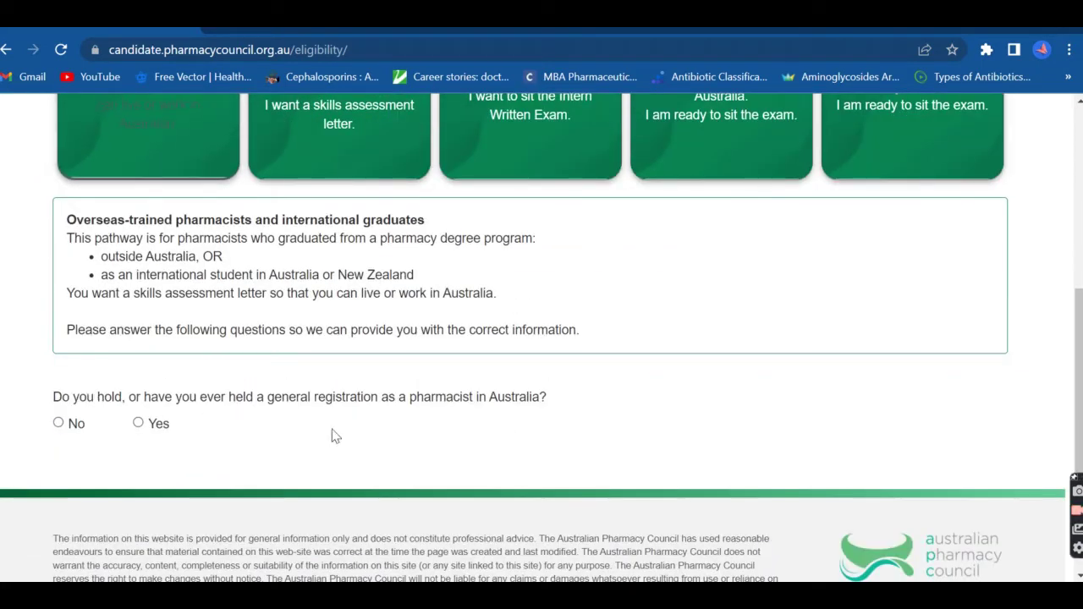
left_click(62, 425)
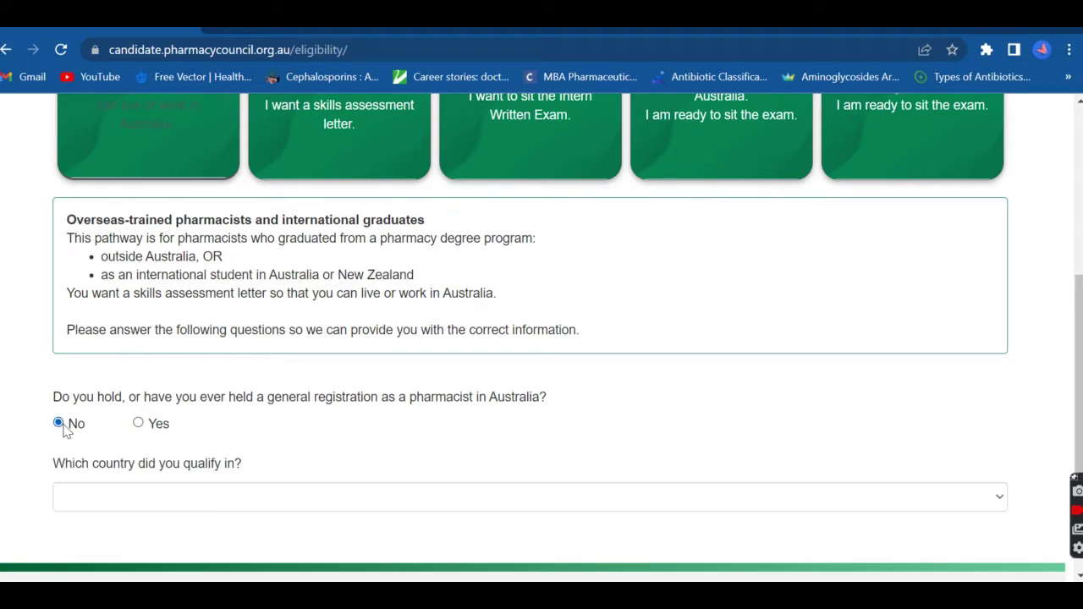
left_click(226, 505)
scroll(220, 445, "down", 10)
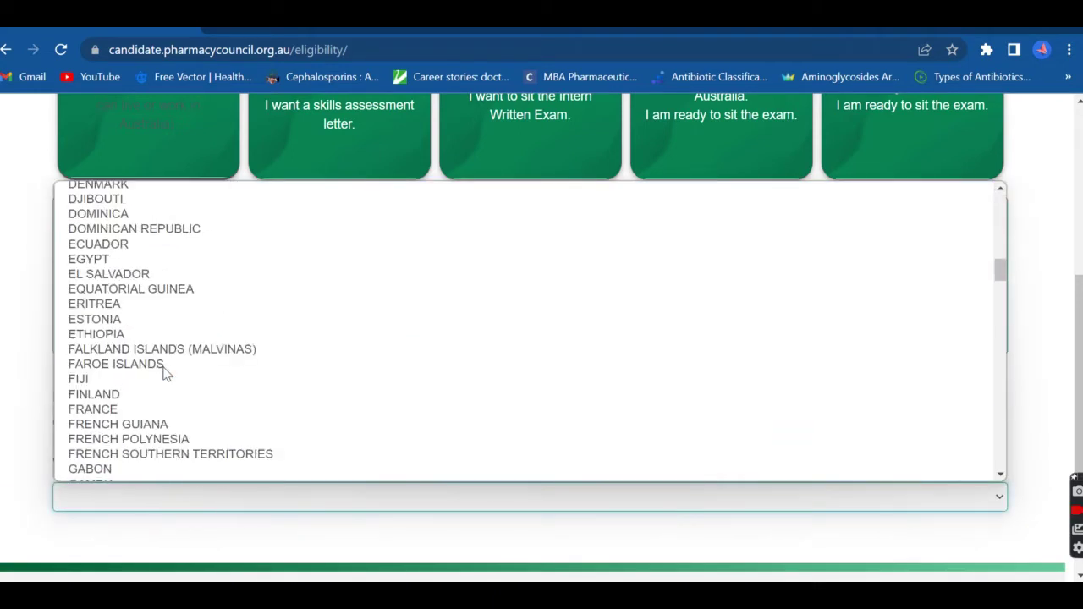
scroll(97, 381, "down", 2)
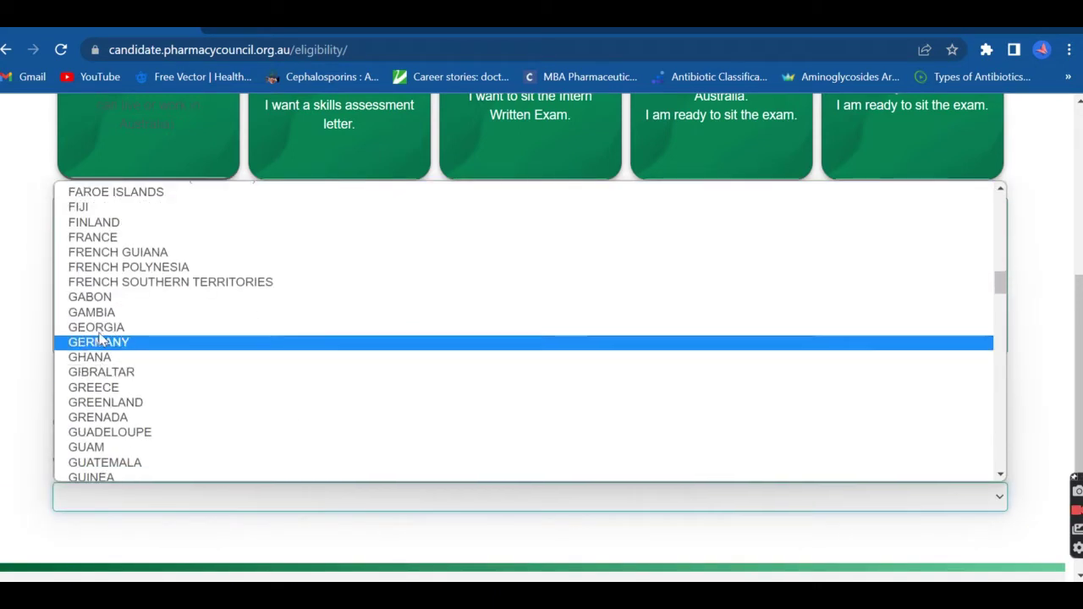
scroll(97, 237, "down", 2)
scroll(127, 347, "up", 5)
scroll(150, 365, "down", 7)
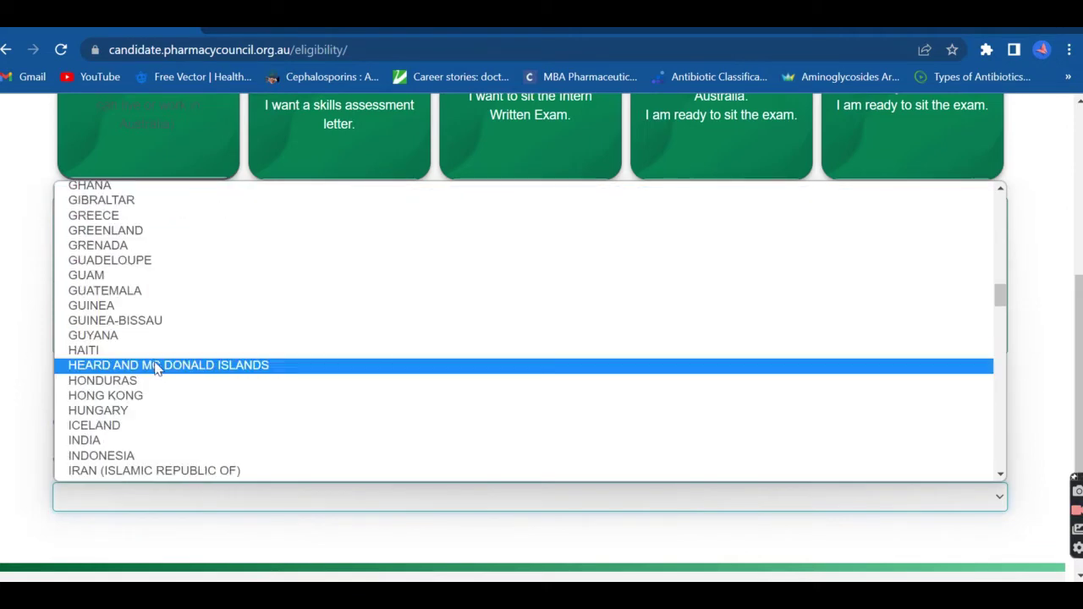
left_click(85, 269)
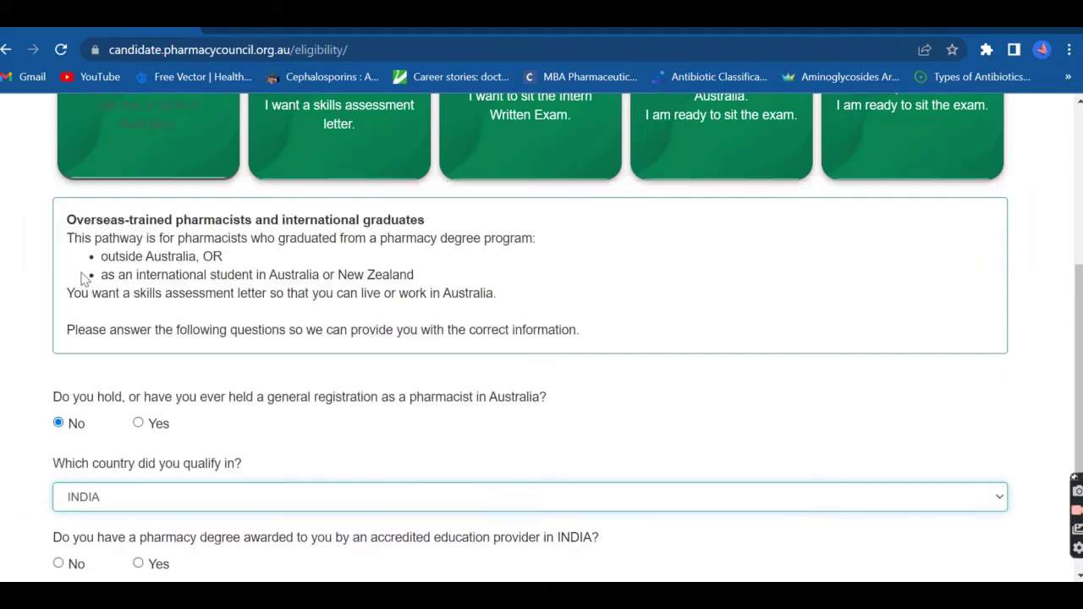
Answer Yes, Yes, No, Yes to the INDIA degree and registration questions, then submit.
scroll(279, 413, "down", 2)
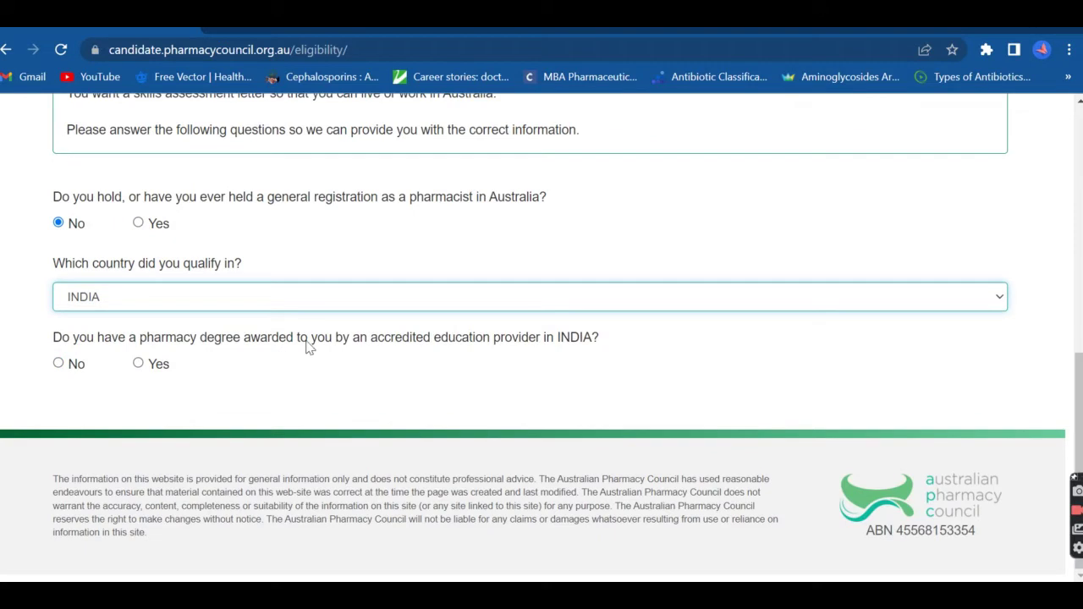
left_click(139, 365)
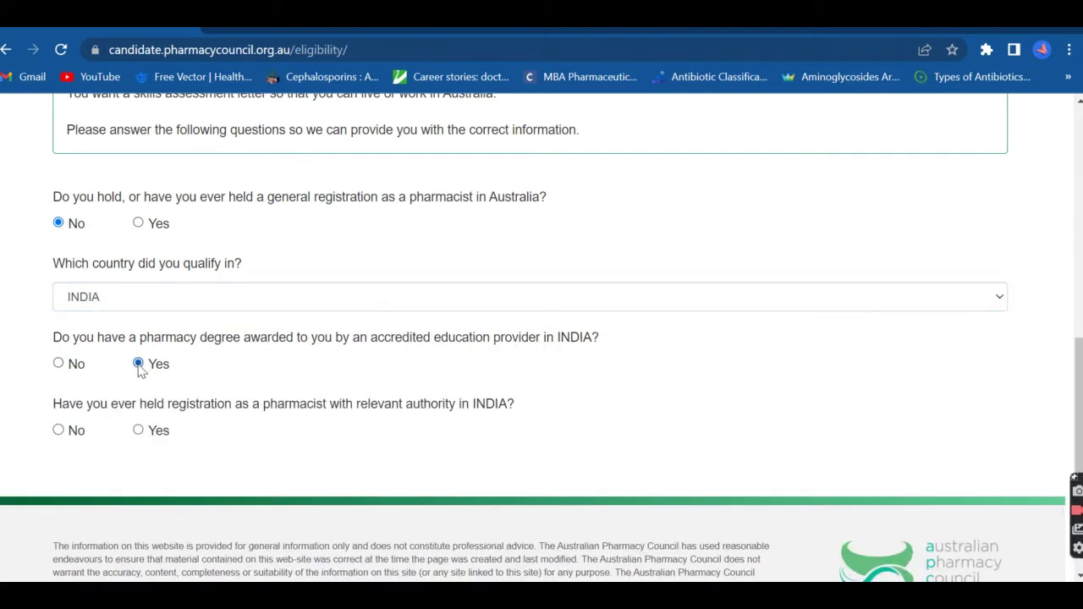
scroll(139, 370, "down", 1)
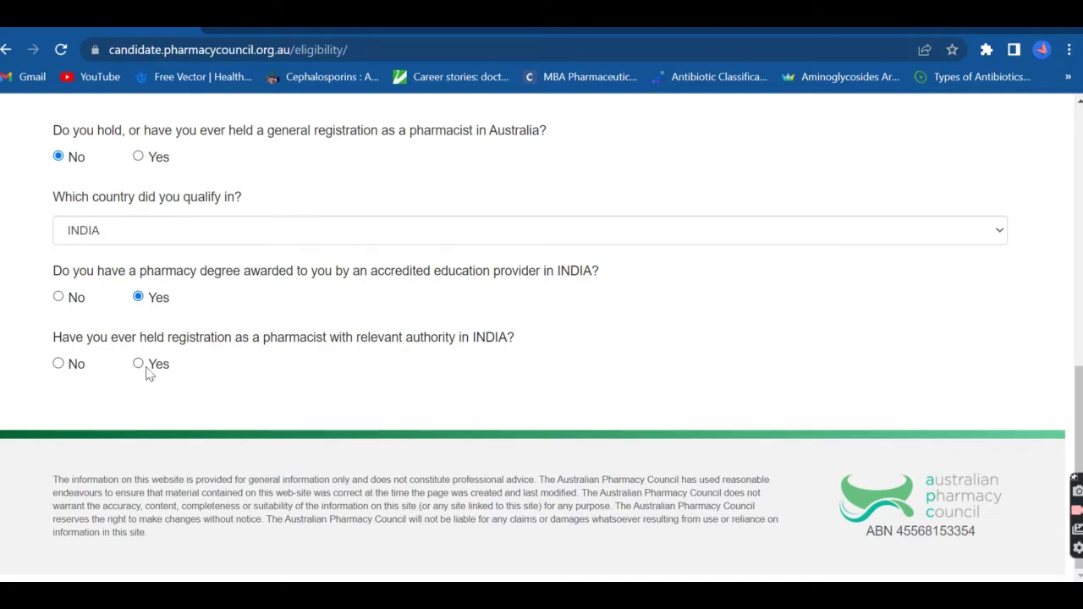
left_click(138, 366)
scroll(140, 369, "down", 1)
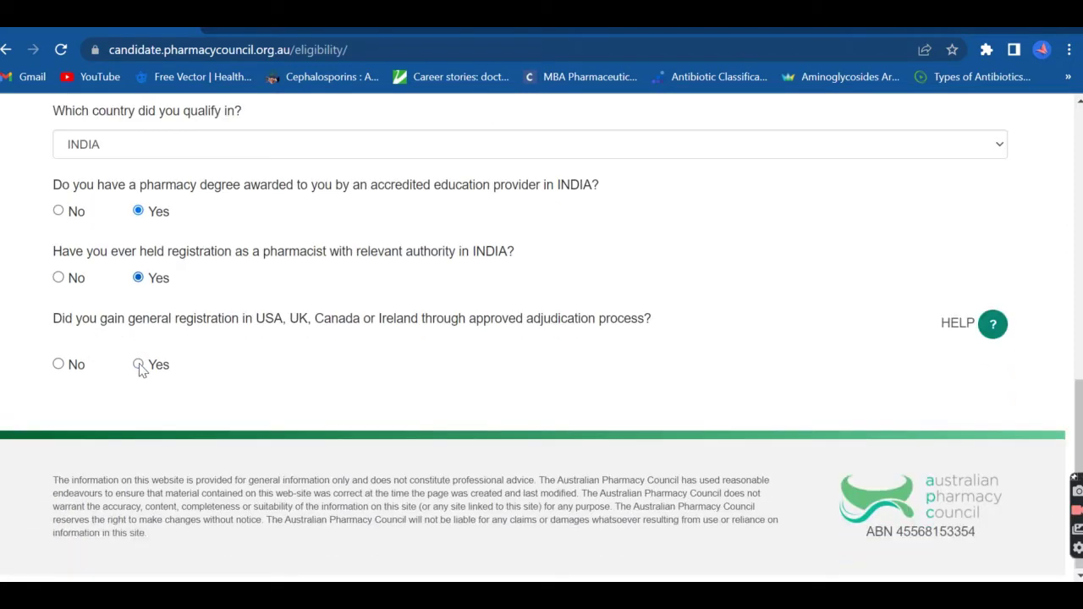
left_click(72, 368)
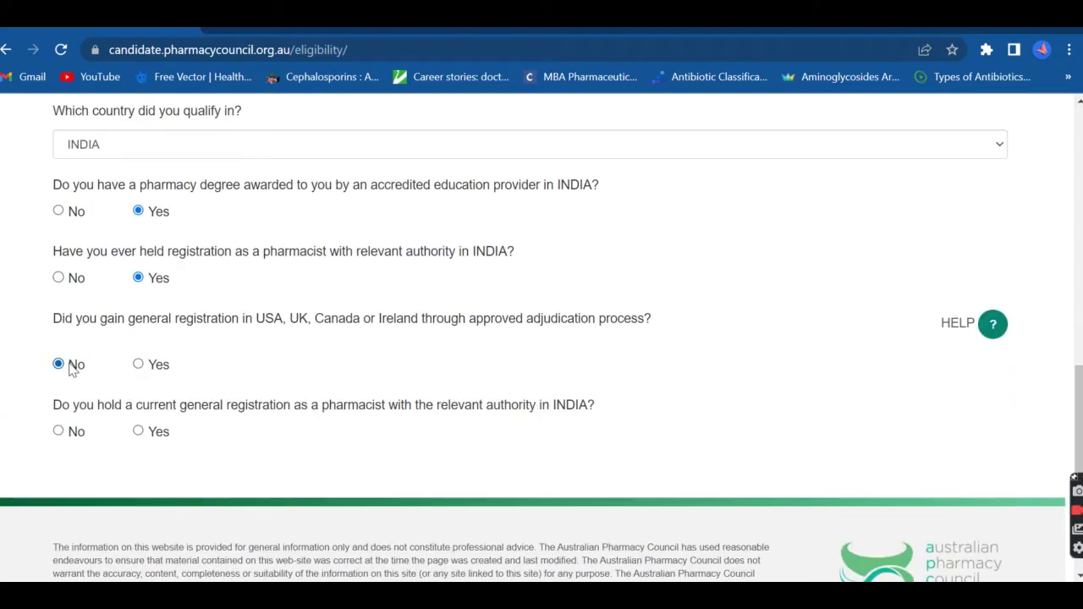
scroll(71, 370, "down", 1)
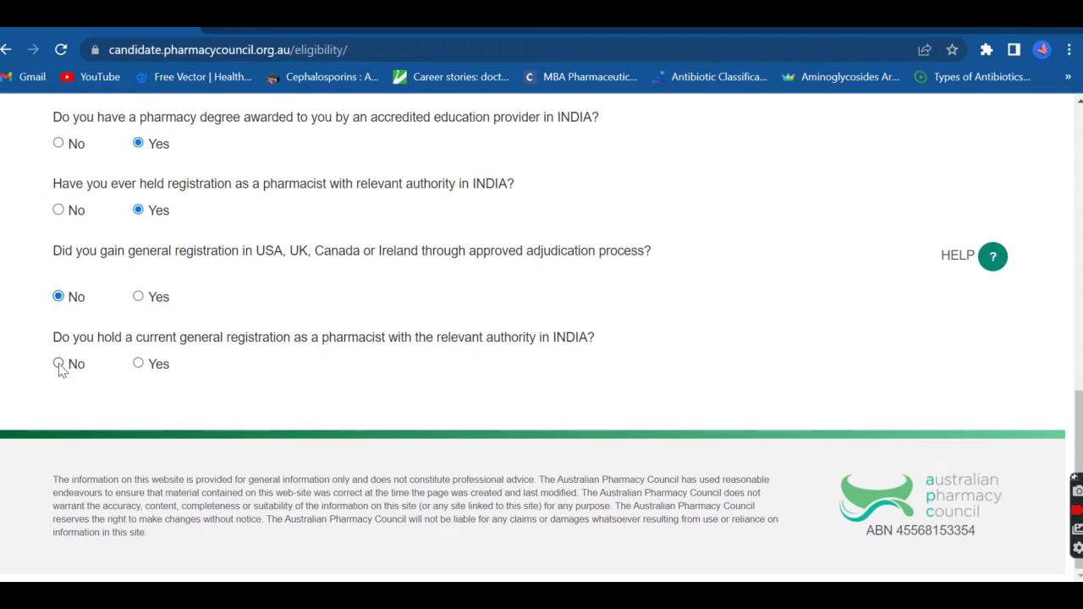
left_click(141, 366)
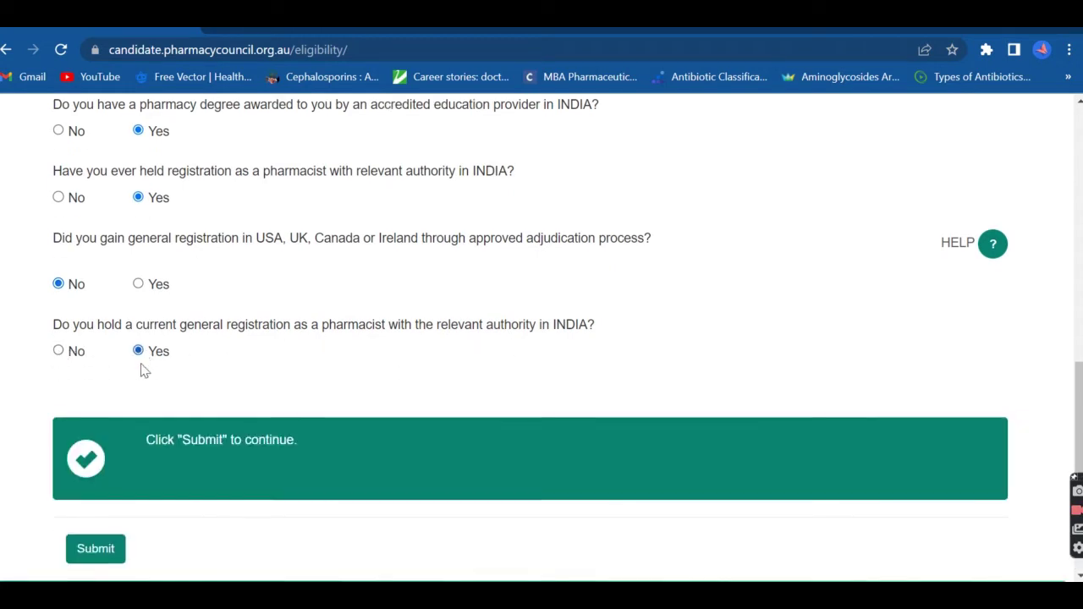
scroll(136, 373, "down", 2)
left_click(122, 391)
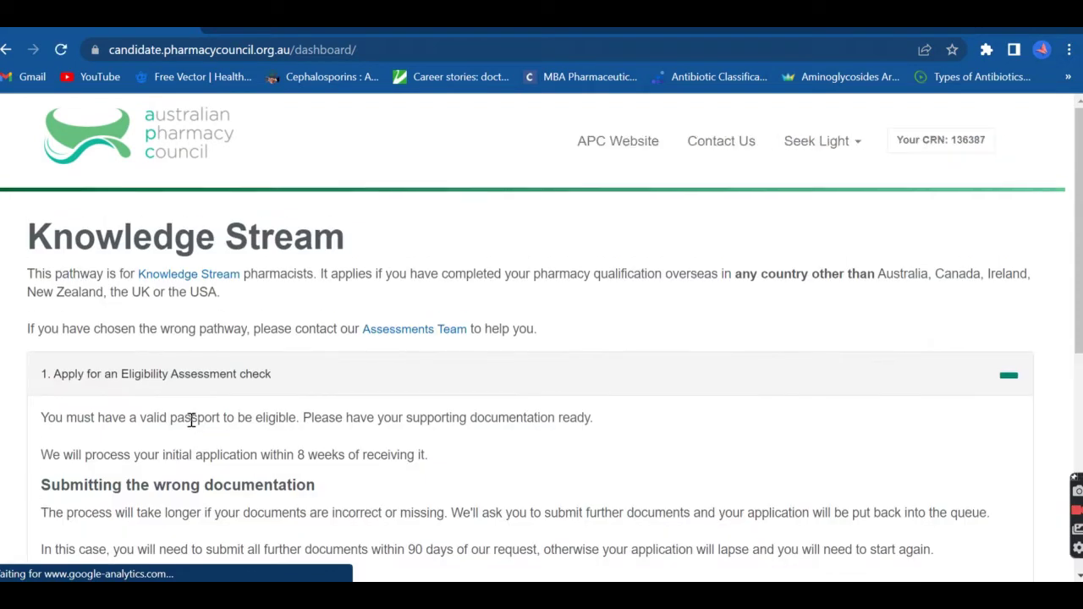
Read the Knowledge Stream passport and delay-avoidance requirements, then start the eligibility check application.
scroll(273, 375, "down", 1)
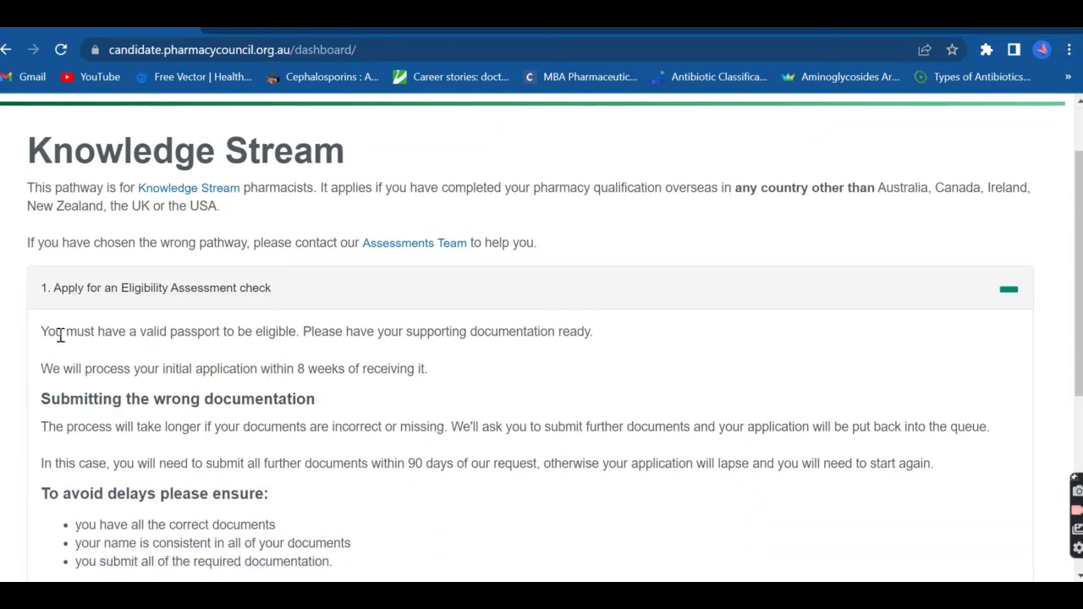
left_click_drag(41, 331, 296, 326)
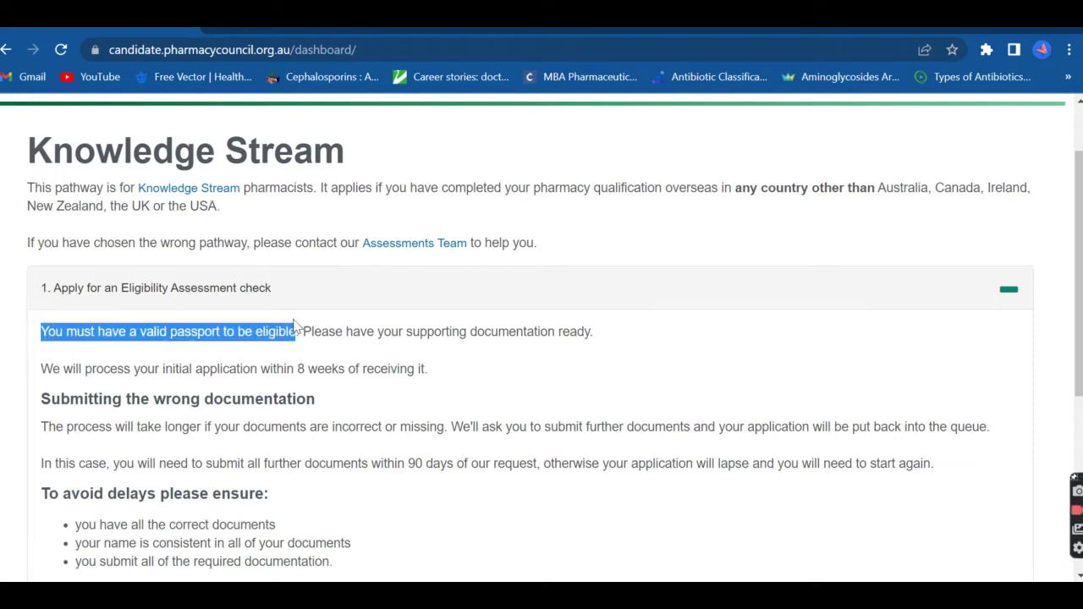
scroll(296, 325, "down", 1)
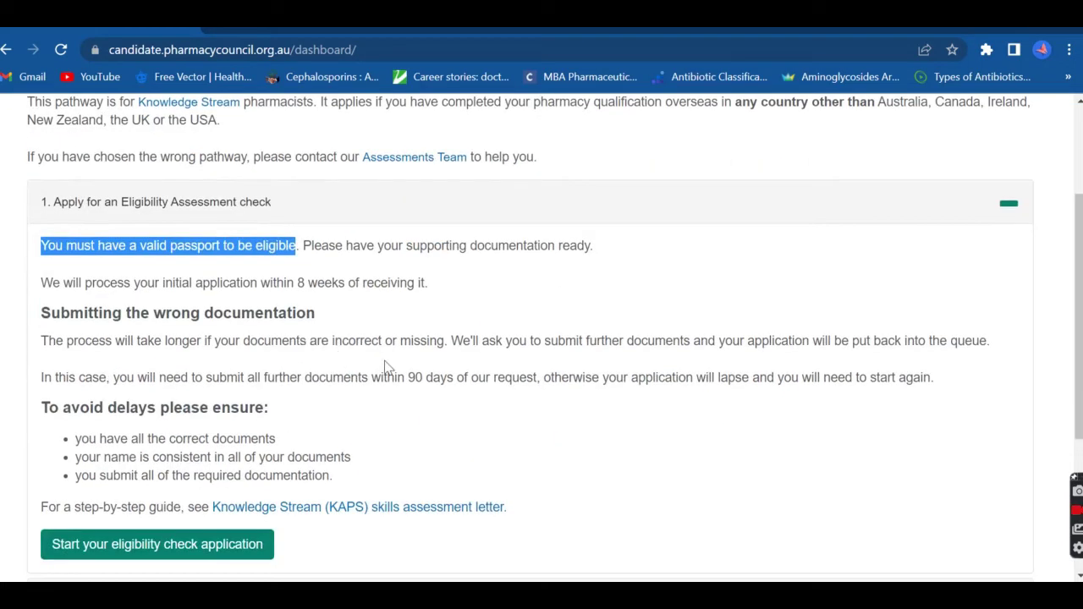
left_click(357, 365)
scroll(357, 365, "down", 2)
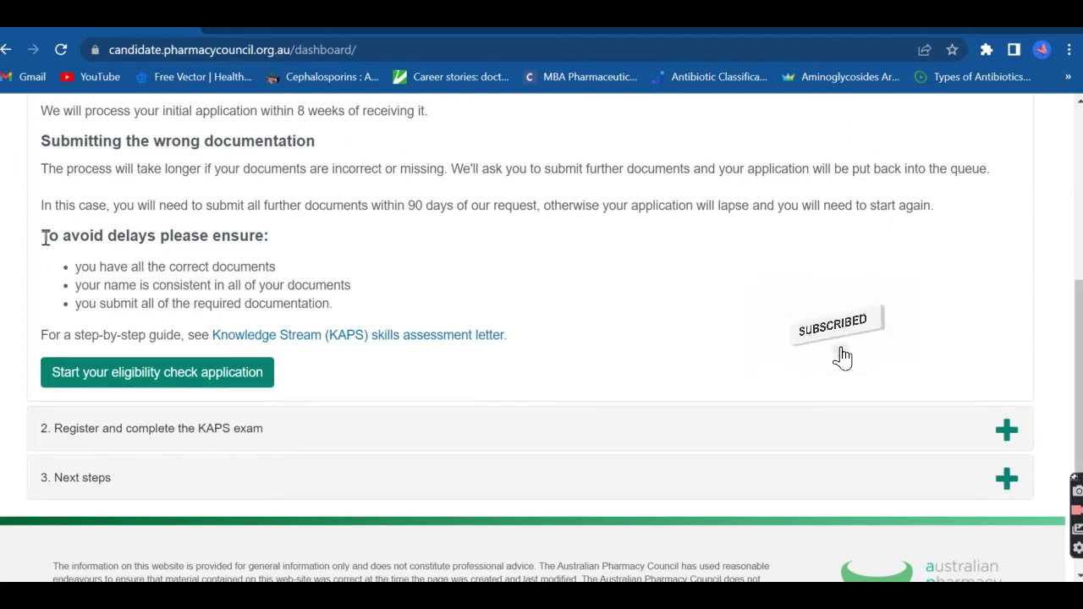
double_click(50, 236)
left_click_drag(167, 256, 351, 310)
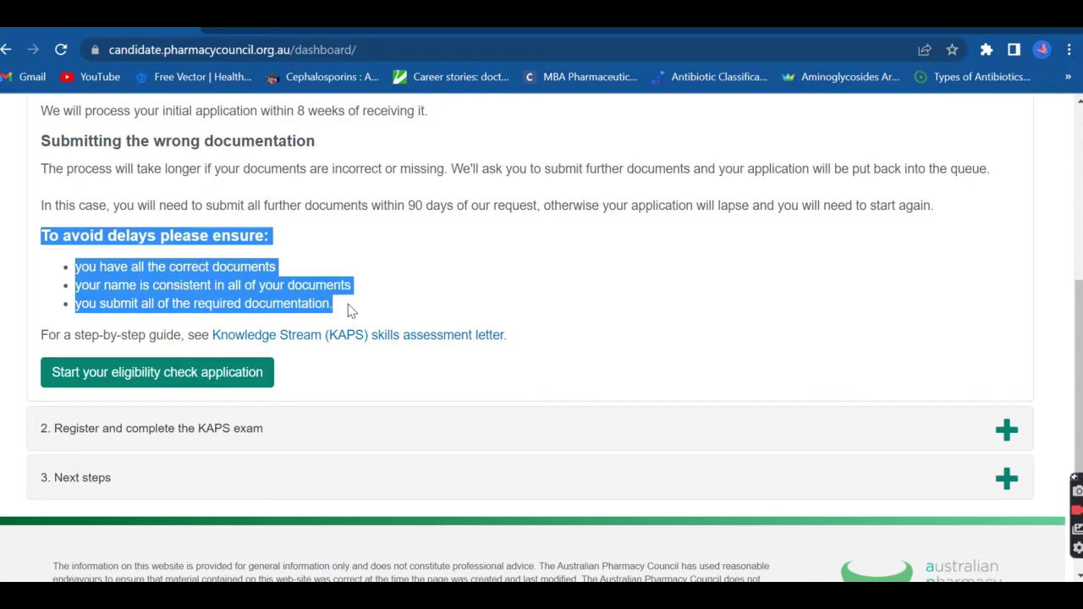
scroll(348, 305, "up", 4)
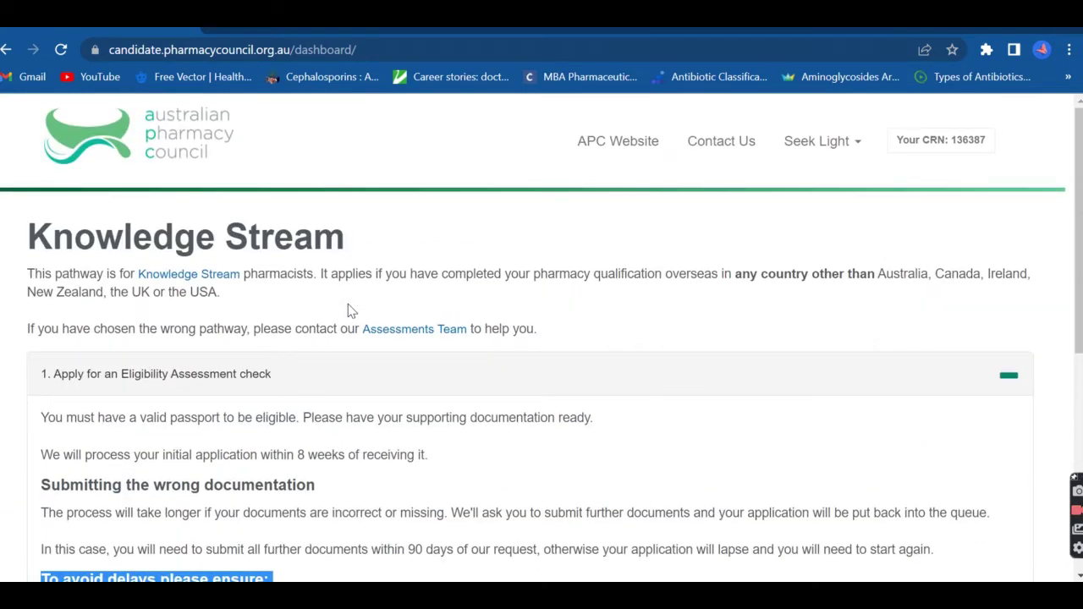
scroll(351, 309, "down", 3)
left_click(335, 415)
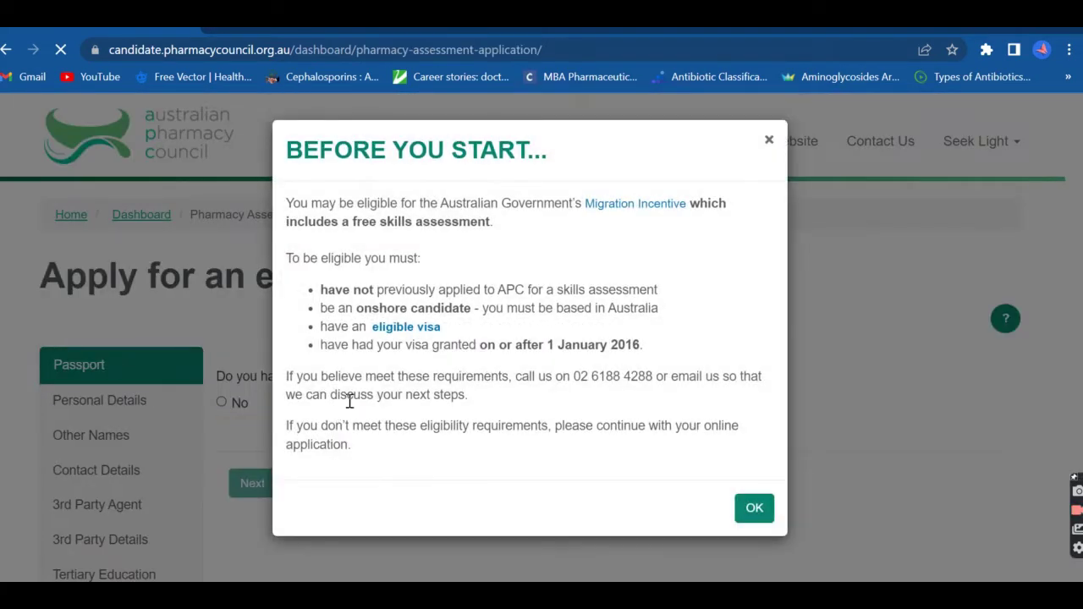
Dismiss the 'Before you start' notice, answer Yes to having a passport, acknowledge the notice, and continue.
left_click(758, 507)
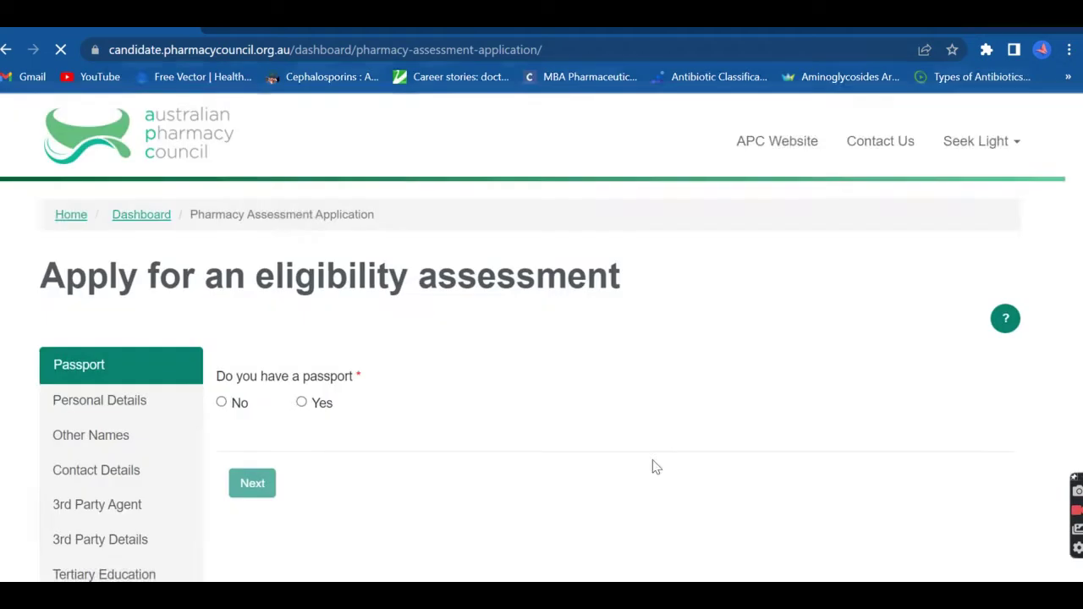
left_click(301, 413)
scroll(279, 465, "down", 2)
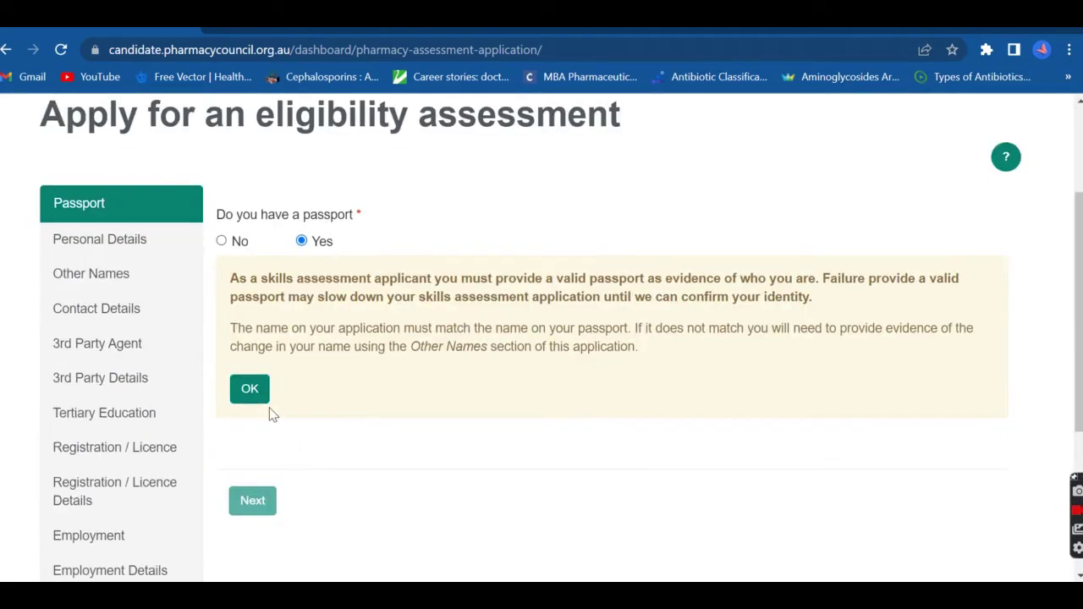
left_click(263, 404)
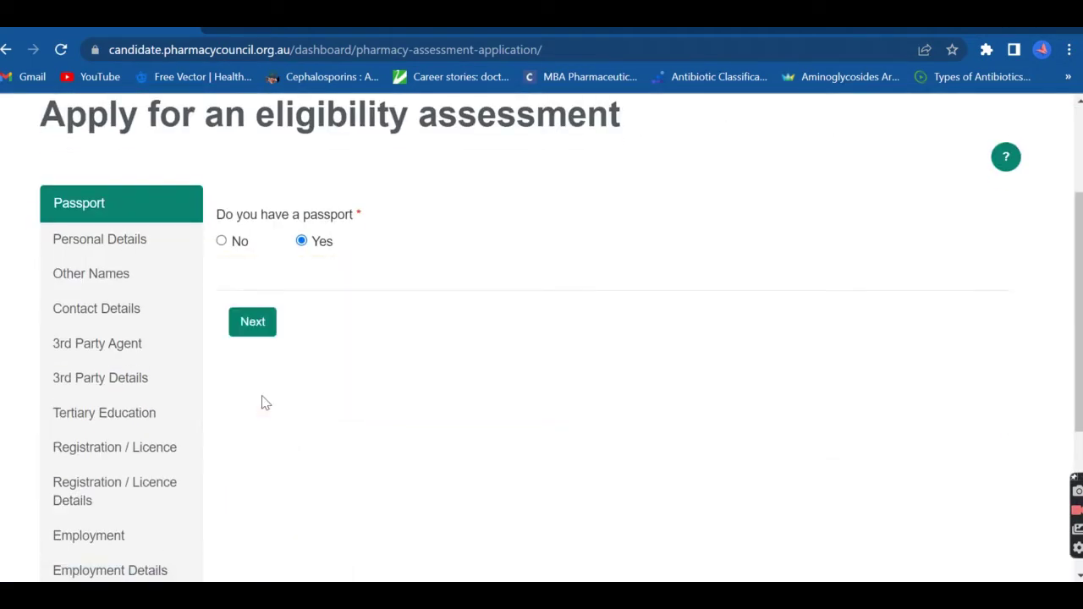
left_click(257, 328)
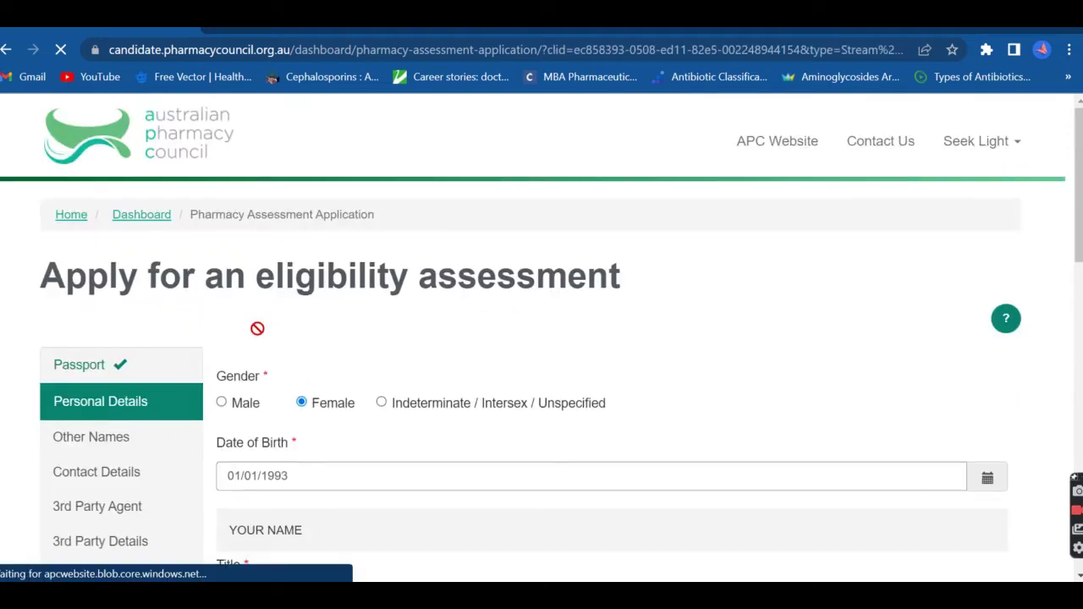
Review the Personal Details page, including the Date of Birth and Title fields.
scroll(288, 355, "down", 3)
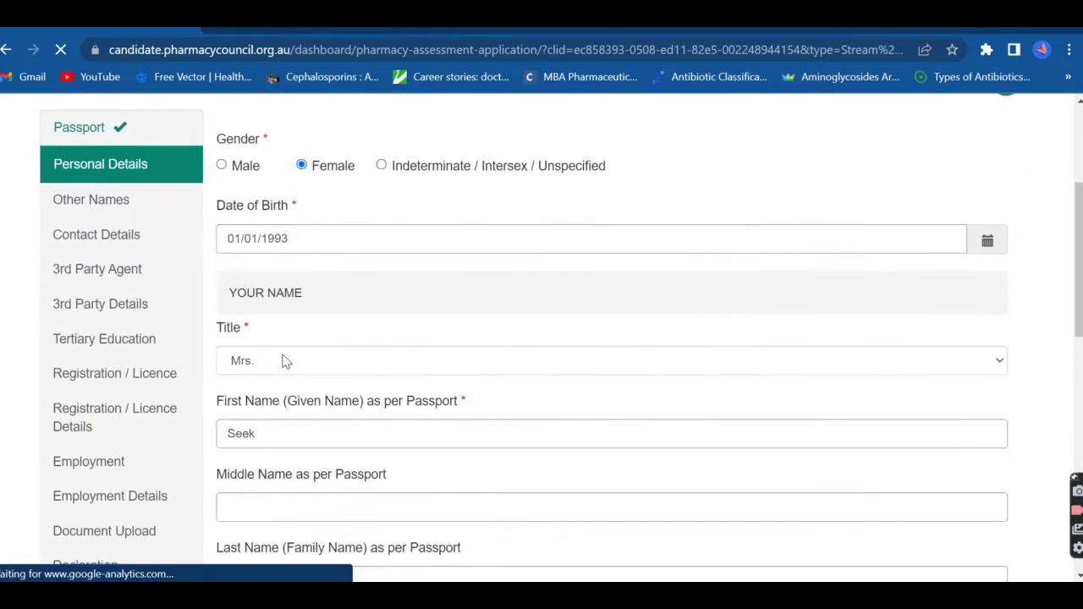
left_click_drag(215, 200, 294, 193)
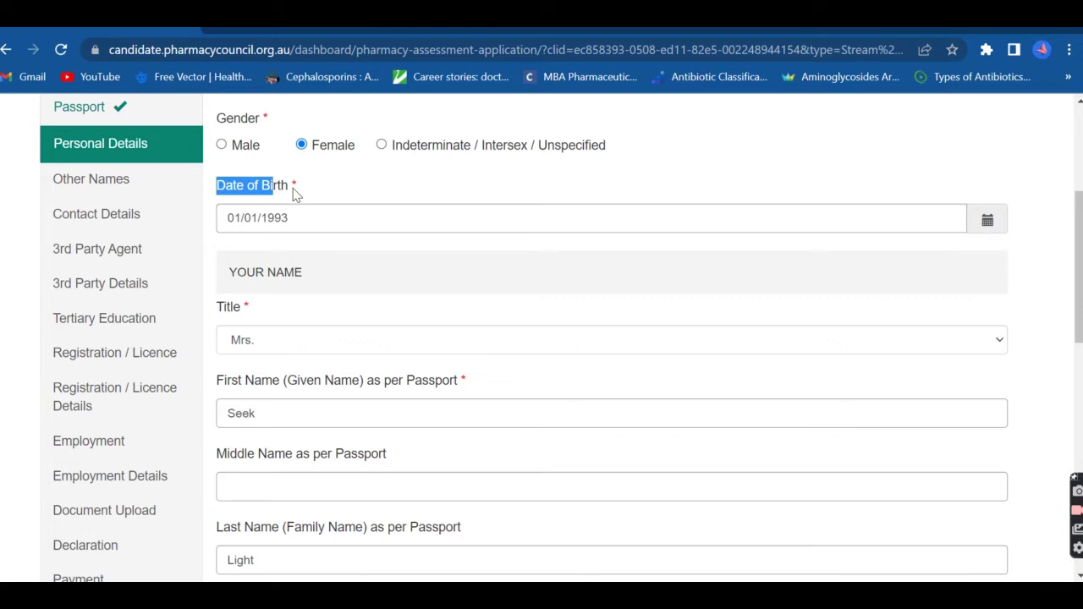
left_click_drag(218, 309, 255, 310)
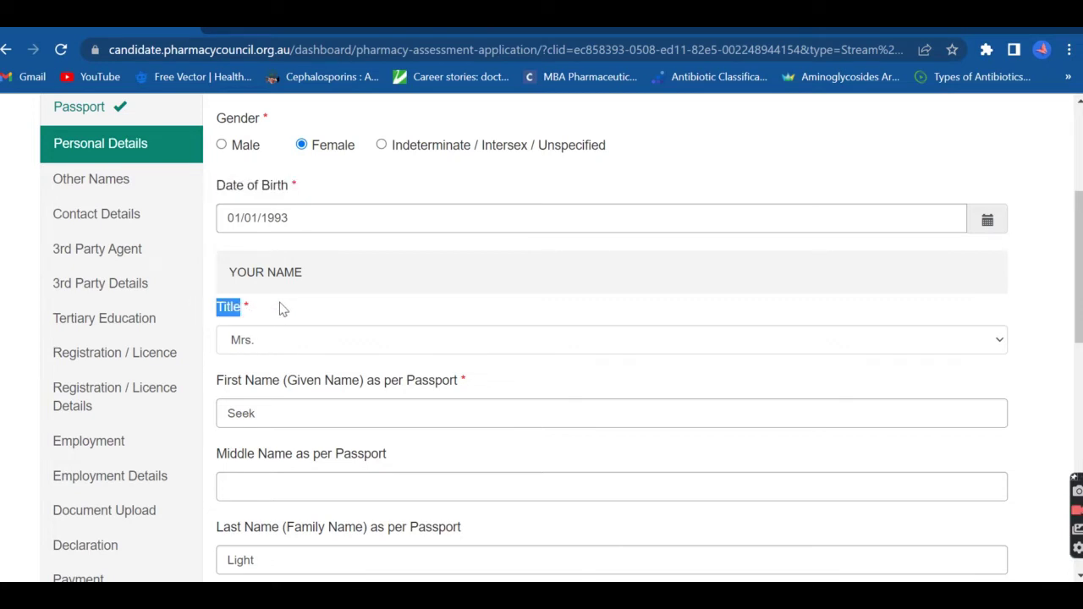
scroll(340, 343, "down", 4)
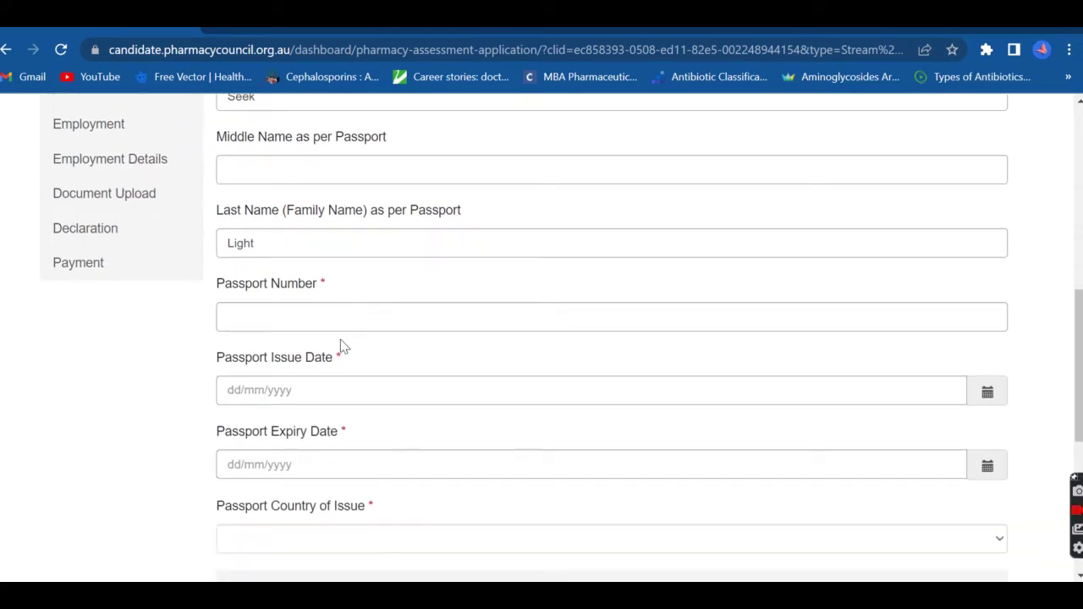
scroll(341, 346, "down", 1)
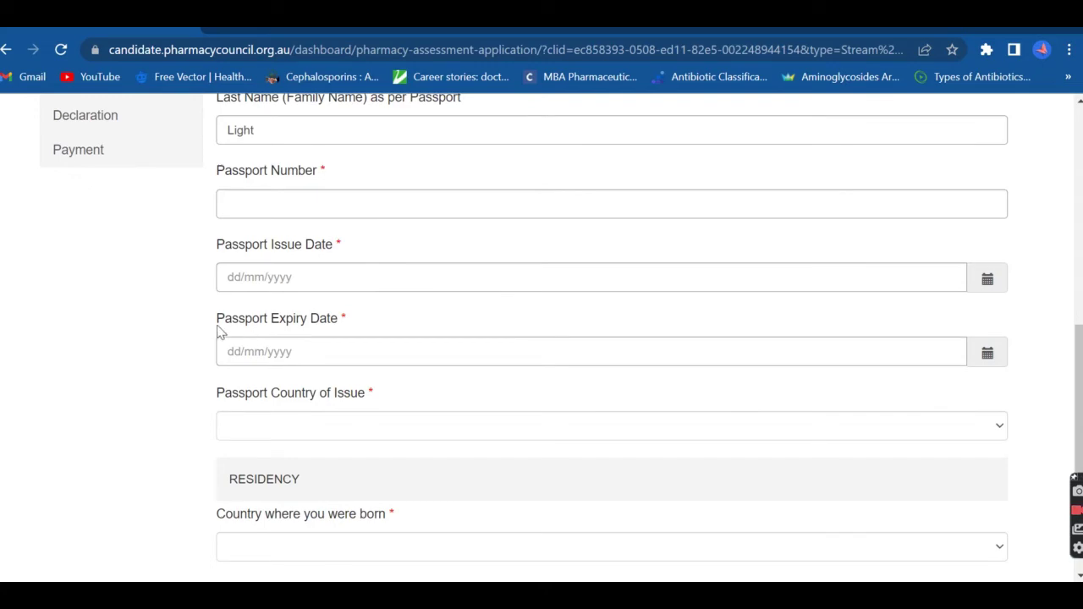
left_click_drag(244, 324, 358, 401)
left_click(381, 413)
scroll(385, 413, "down", 2)
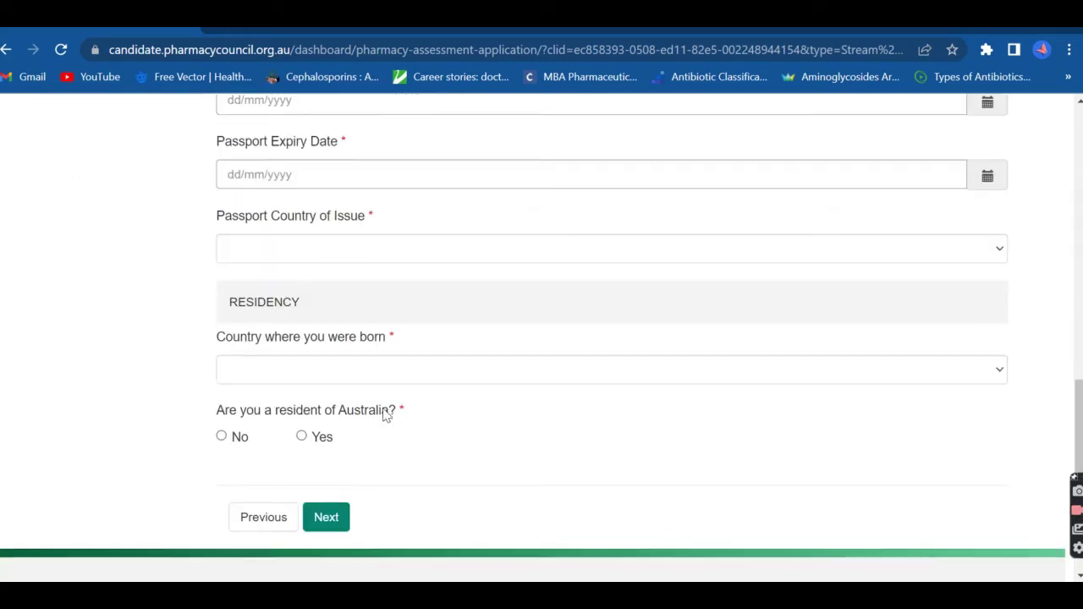
scroll(383, 415, "down", 1)
scroll(382, 415, "up", 7)
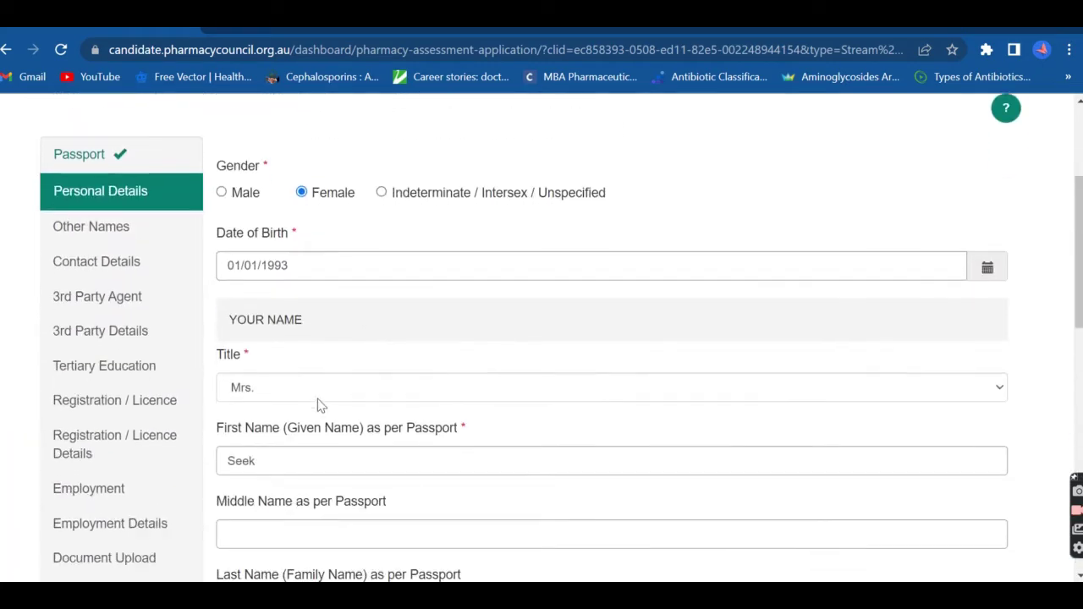
scroll(141, 282, "down", 2)
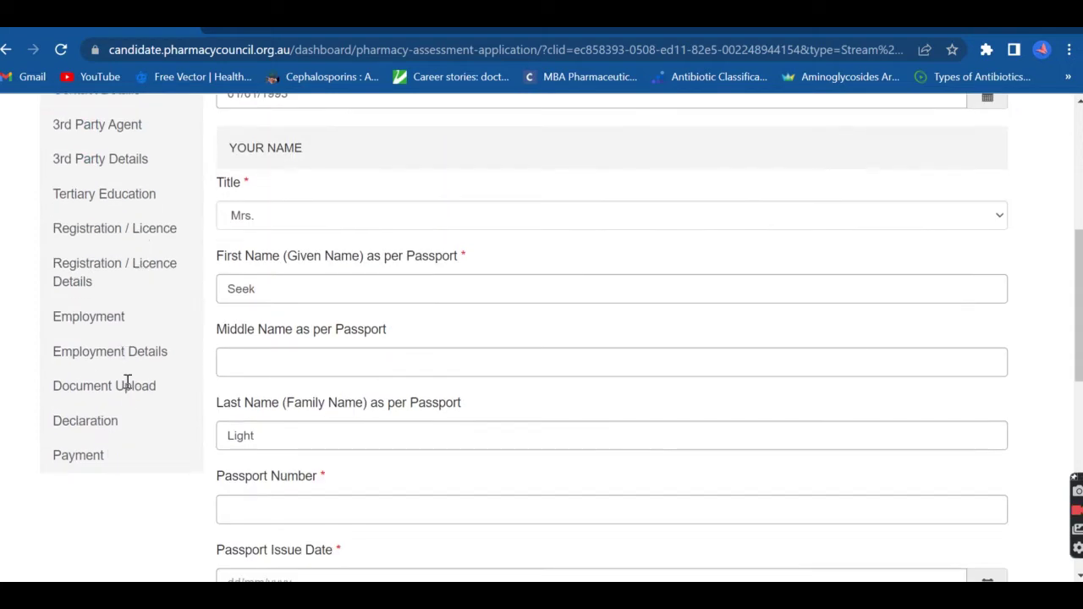
scroll(106, 228, "up", 2)
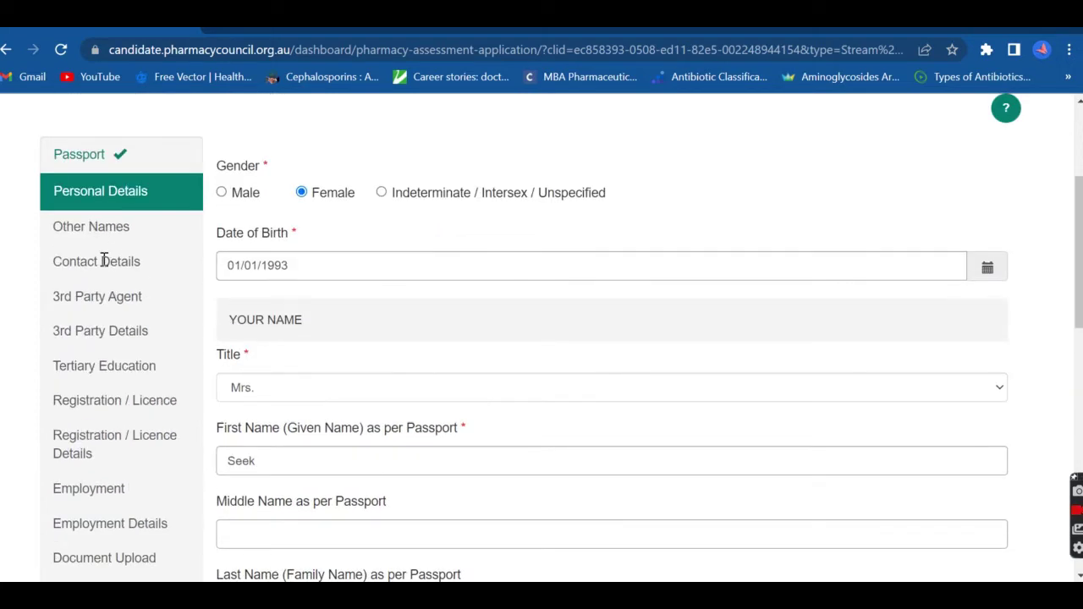
scroll(105, 290, "down", 1)
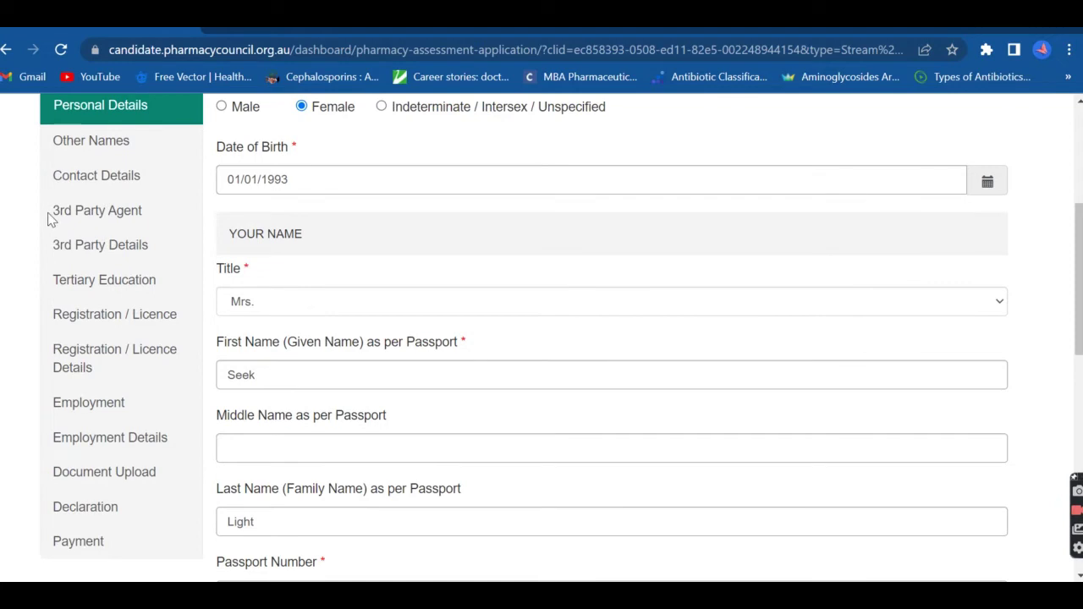
Look over the remaining application step names and open the Tertiary Education 'Add a qualification' form.
left_click_drag(48, 218, 147, 211)
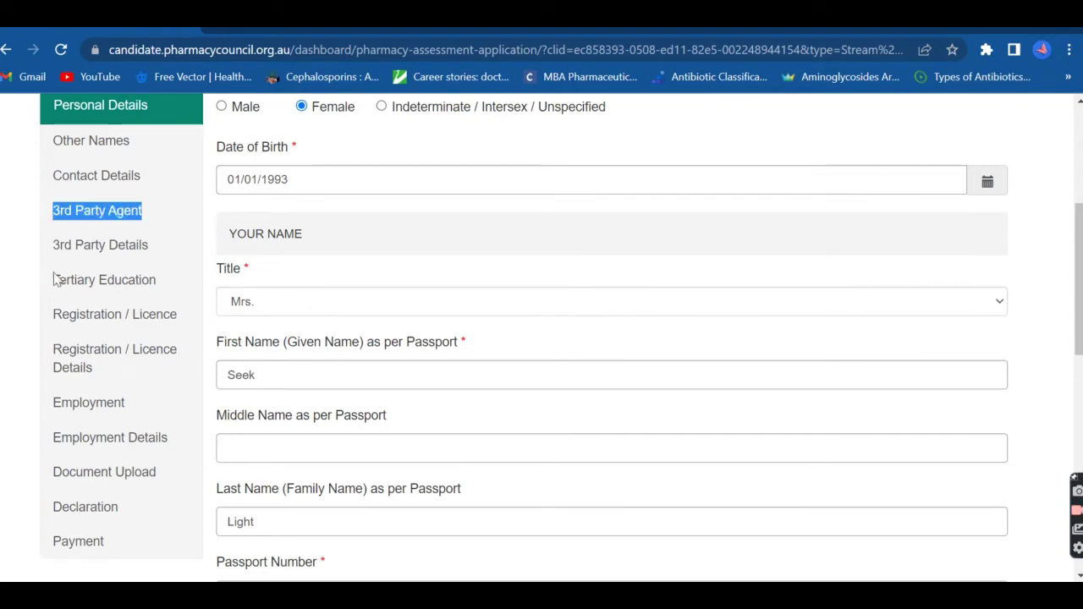
left_click_drag(54, 244, 151, 247)
left_click(150, 247)
left_click_drag(55, 279, 156, 271)
scroll(144, 267, "down", 1)
left_click(56, 237)
left_click_drag(56, 237, 187, 234)
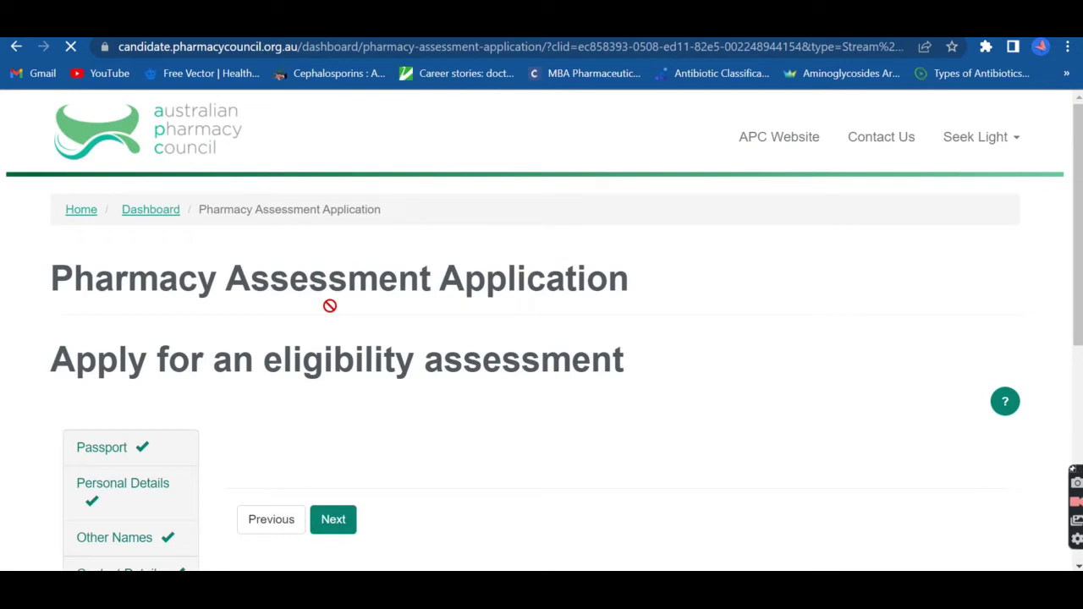
scroll(425, 368, "down", 2)
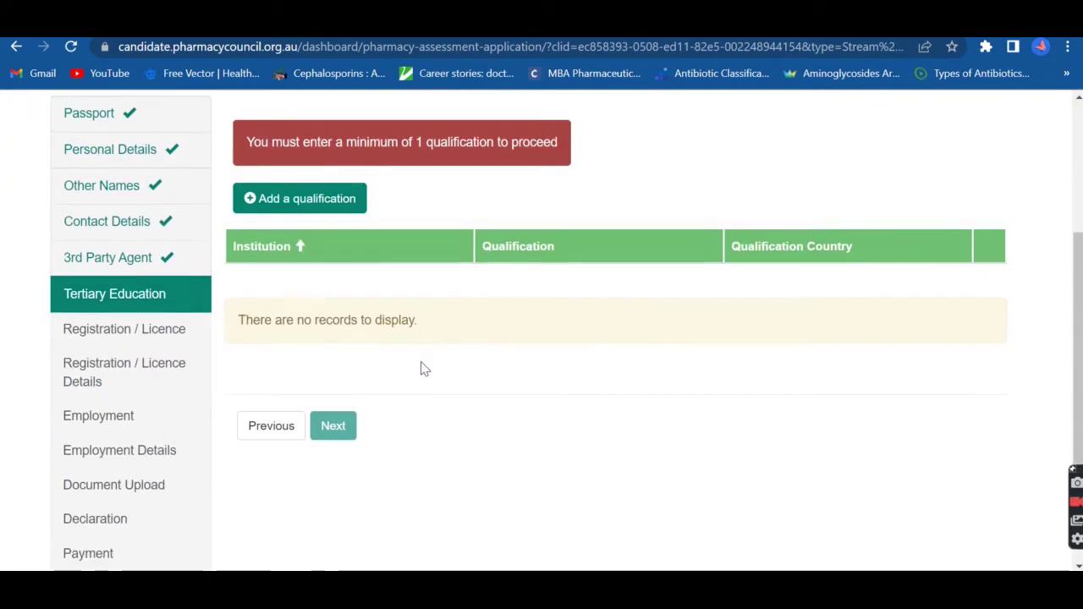
left_click(290, 202)
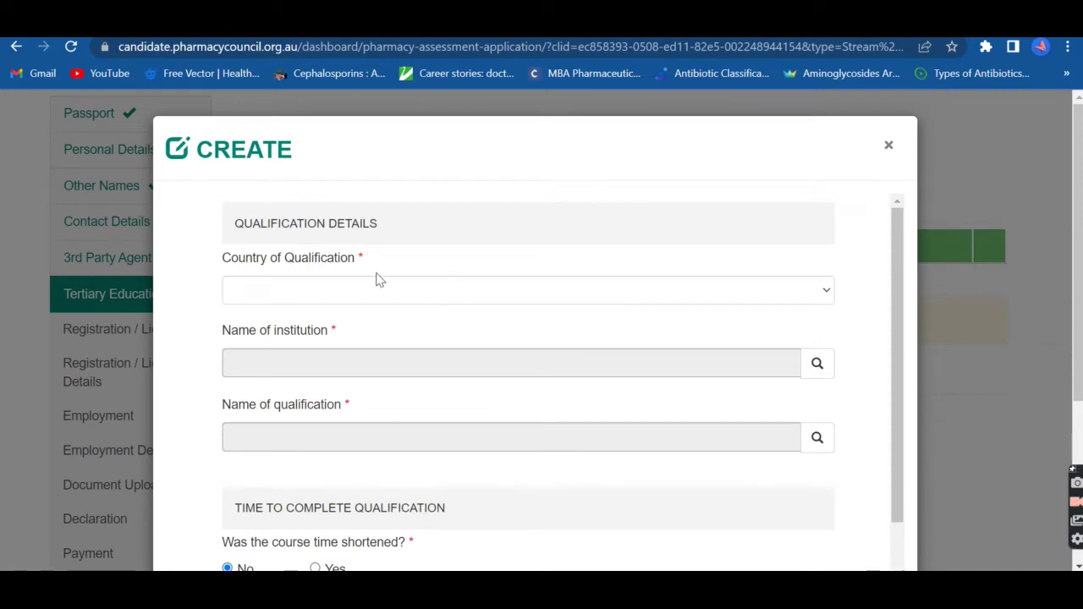
Choose INDIA from the Country of Qualification list for the new qualification.
scroll(378, 281, "down", 1)
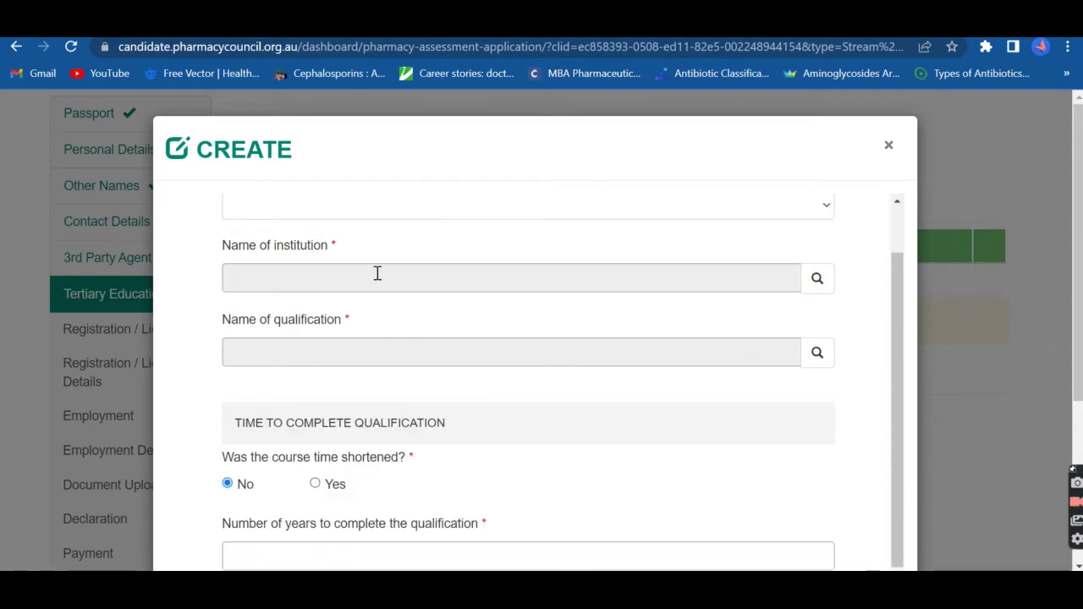
left_click(379, 270)
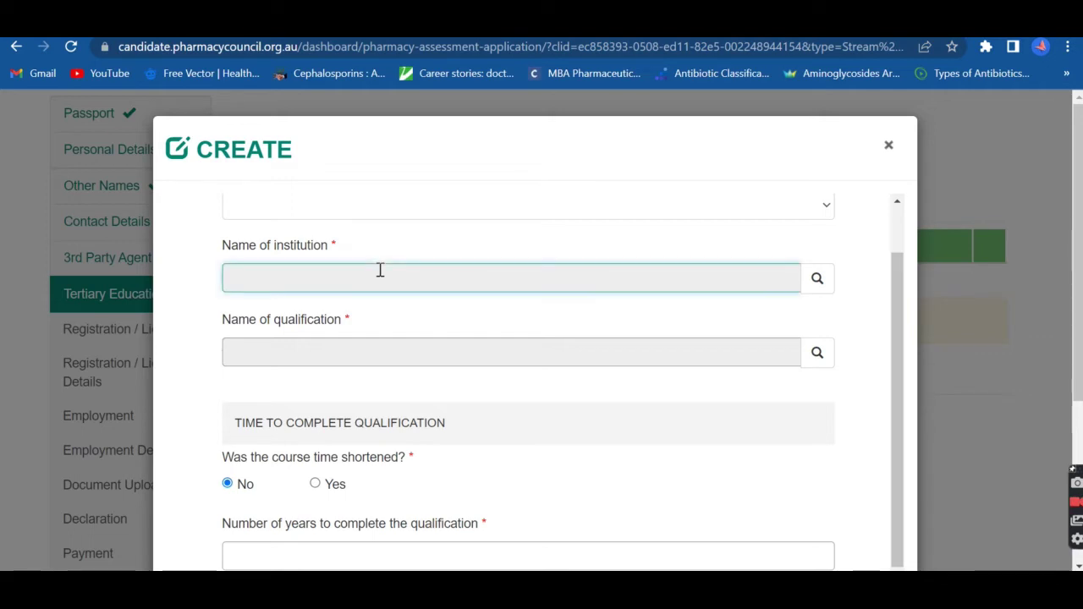
scroll(379, 270, "down", 1)
left_click(380, 268)
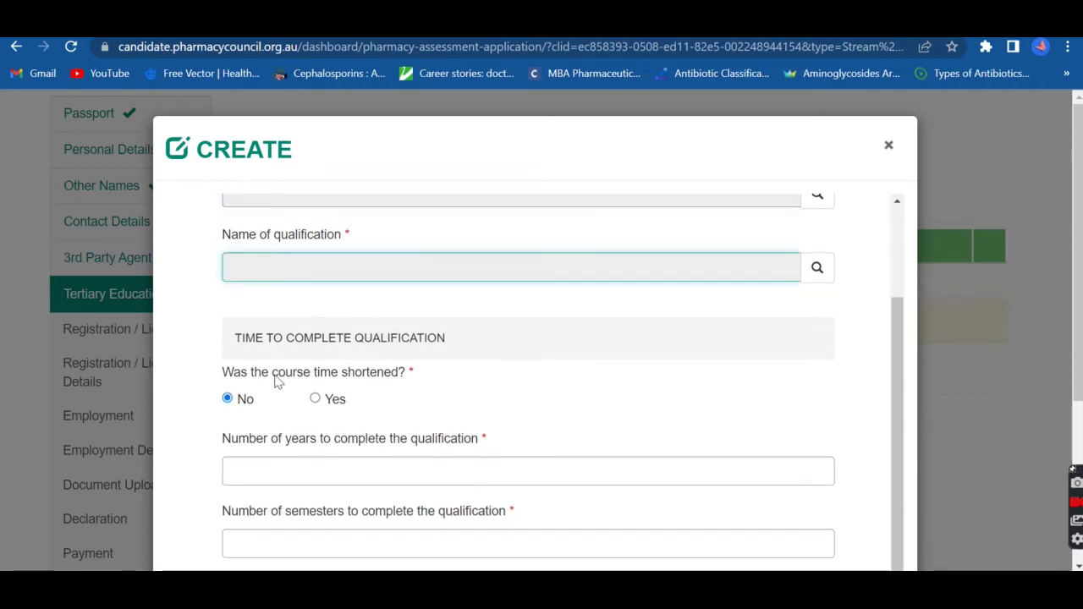
scroll(374, 381, "down", 1)
scroll(374, 381, "down", 3)
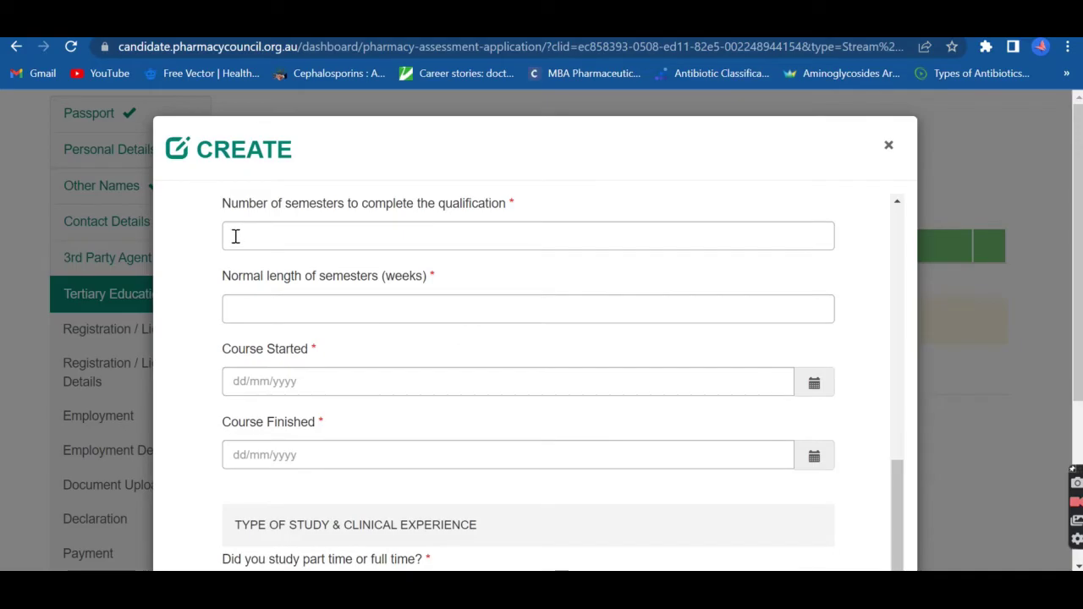
scroll(241, 253, "up", 2)
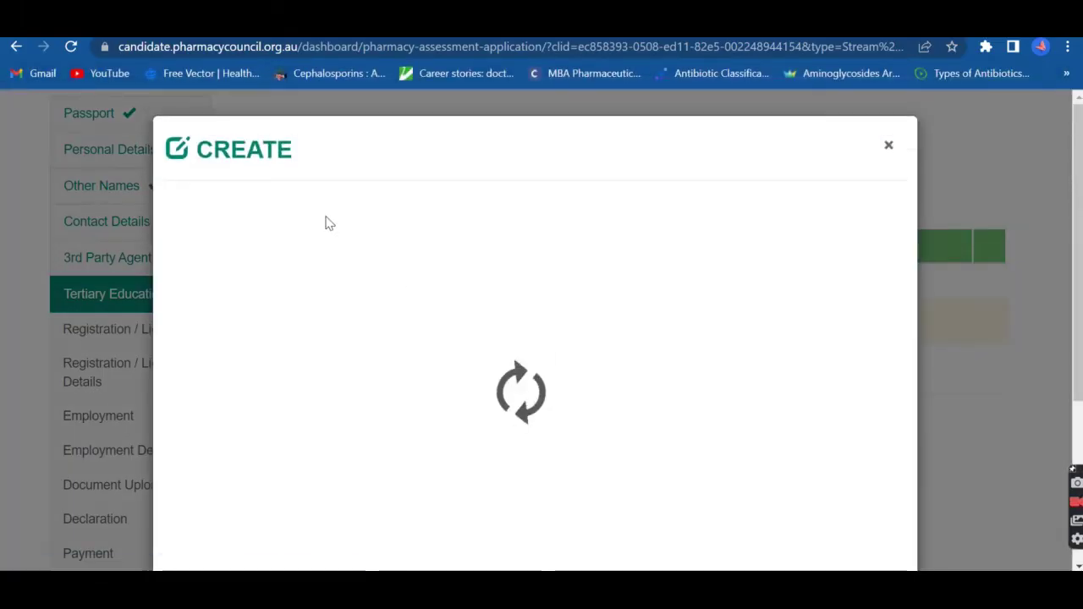
left_click(330, 293)
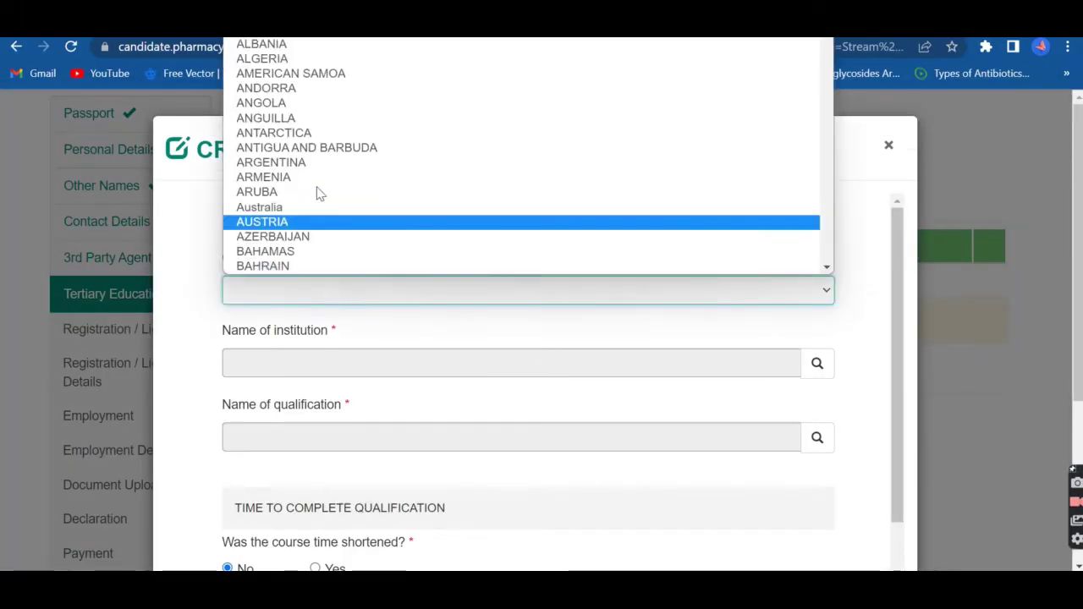
scroll(318, 194, "down", 10)
scroll(318, 195, "down", 10)
scroll(309, 185, "up", 4)
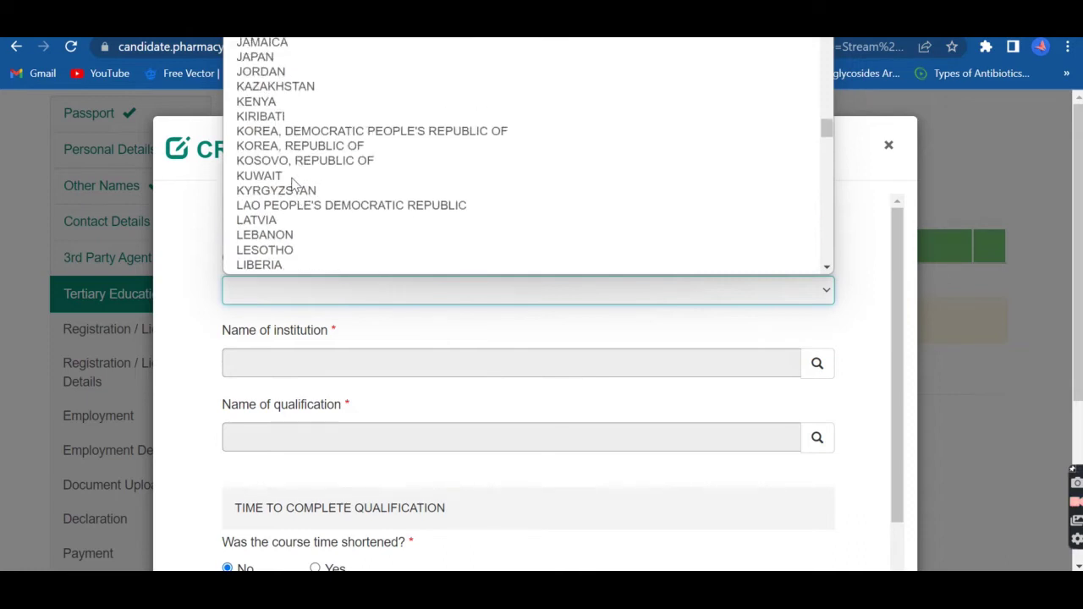
scroll(288, 173, "up", 3)
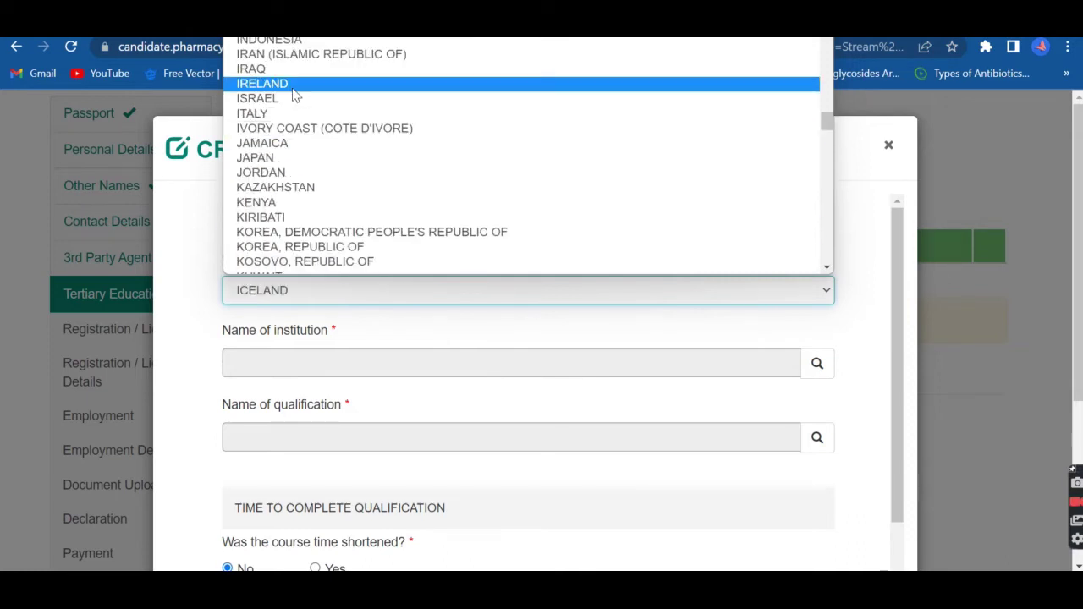
left_click(254, 42)
Open the institution lookup and page through the INDIA records toward Amrita Vishwa Vidyapeetham University.
left_click(333, 361)
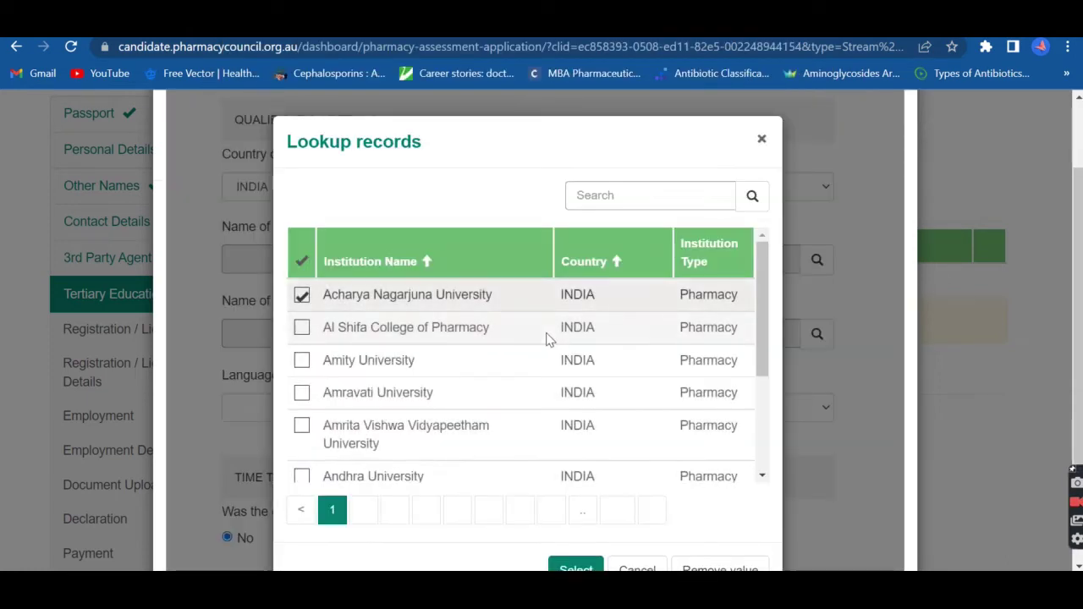
scroll(399, 380, "down", 2)
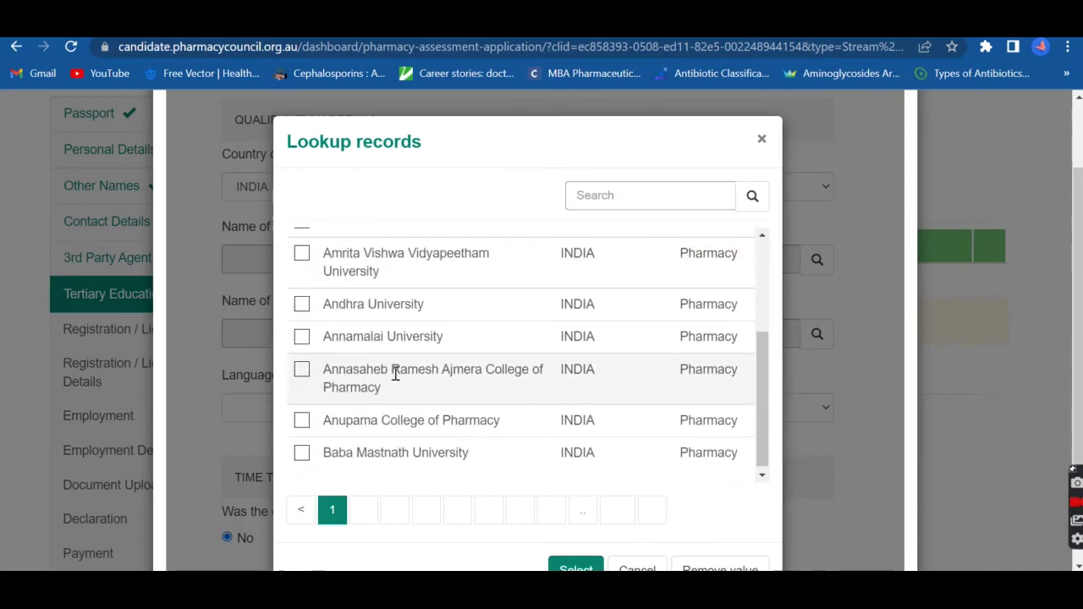
scroll(399, 399, "down", 2)
scroll(405, 409, "up", 2)
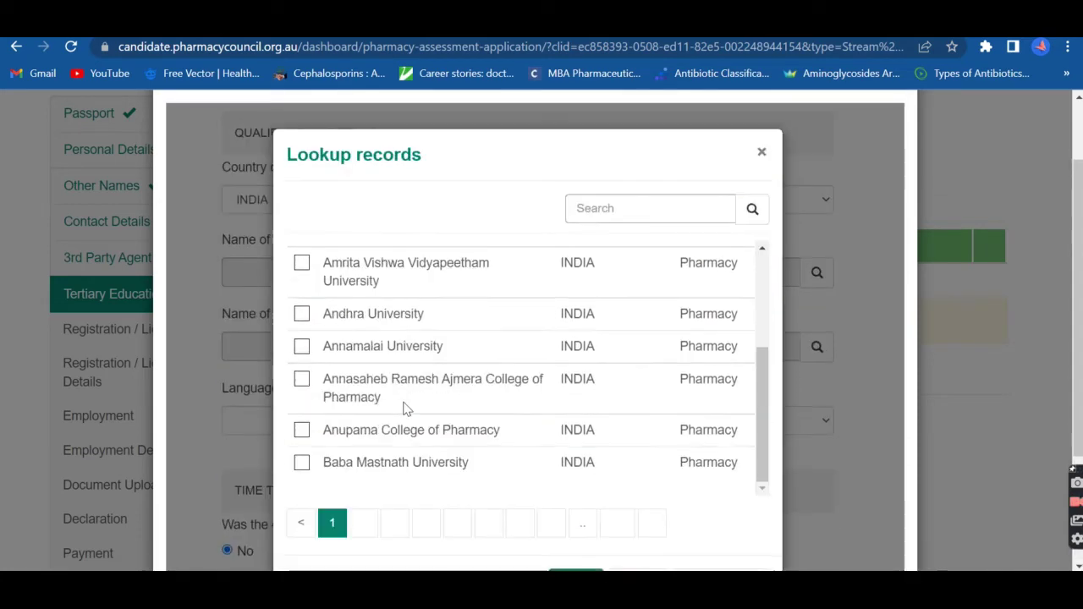
left_click(423, 526)
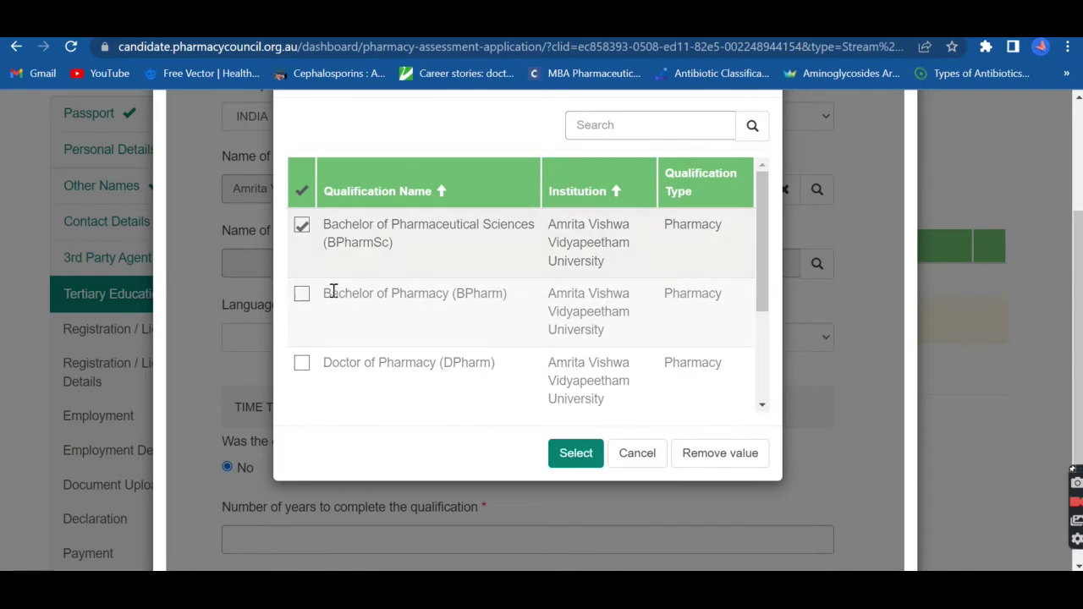
scroll(320, 301, "down", 2)
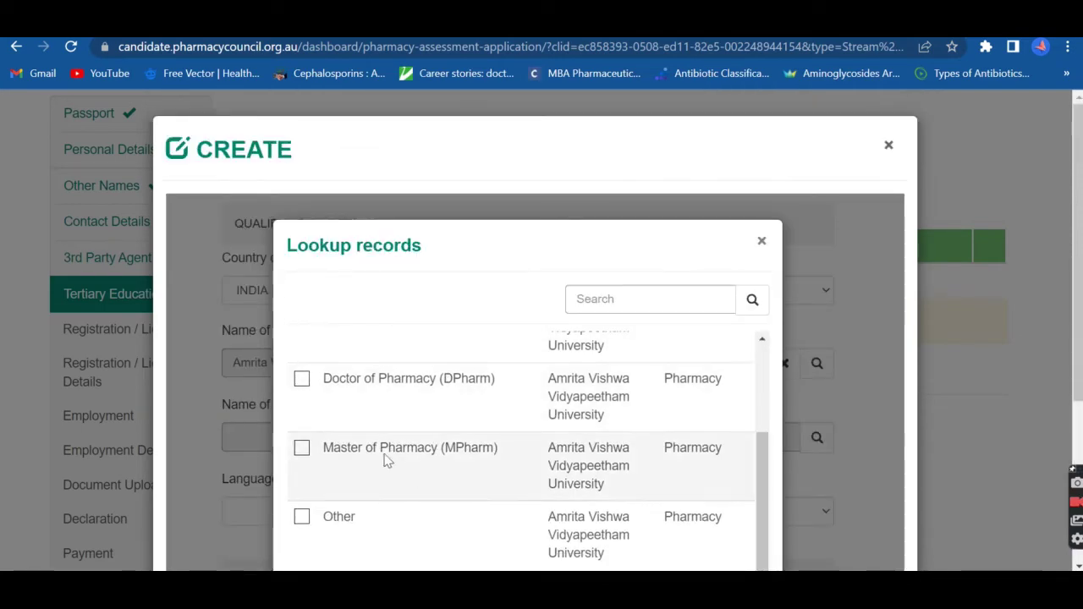
scroll(354, 390, "down", 1)
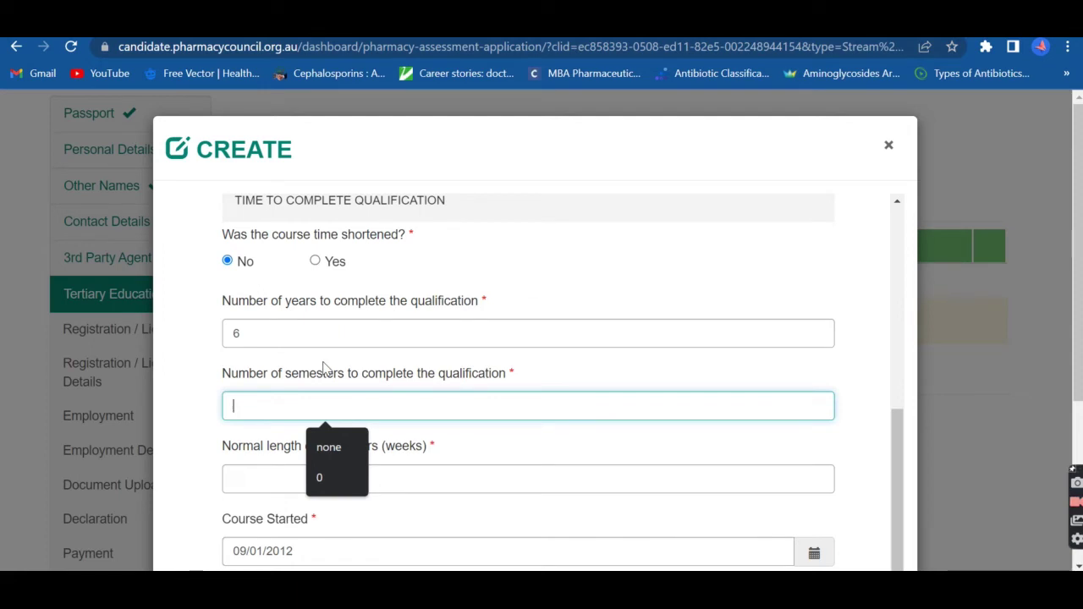
Enter 12 semesters of 48 weeks each and submit the DPharm qualification record.
type("12")
left_click(409, 476)
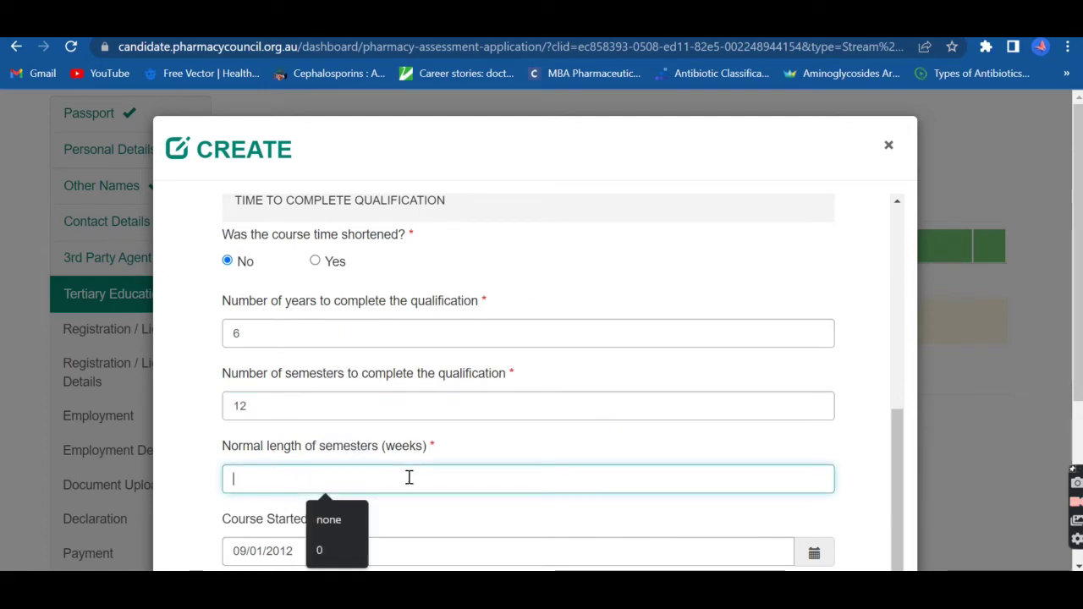
scroll(408, 476, "down", 1)
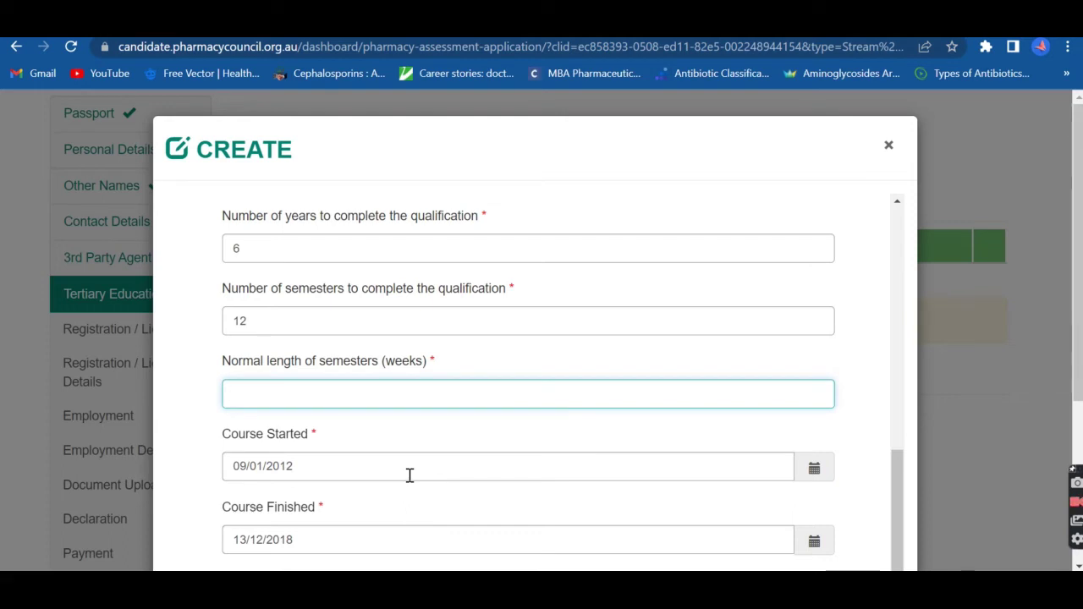
type("48")
scroll(415, 453, "down", 1)
scroll(426, 492, "down", 3)
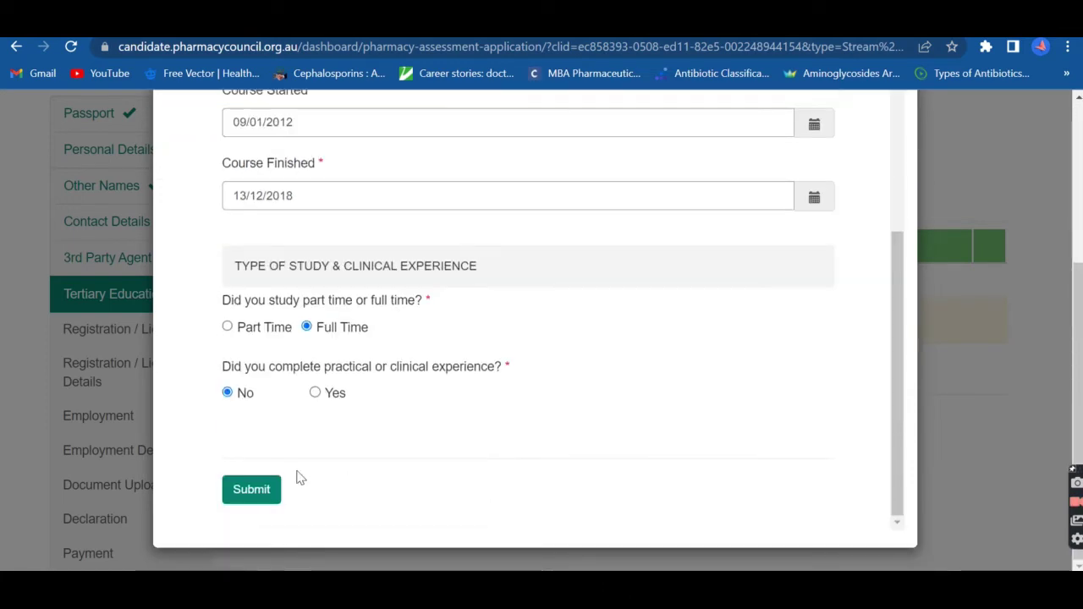
left_click(252, 487)
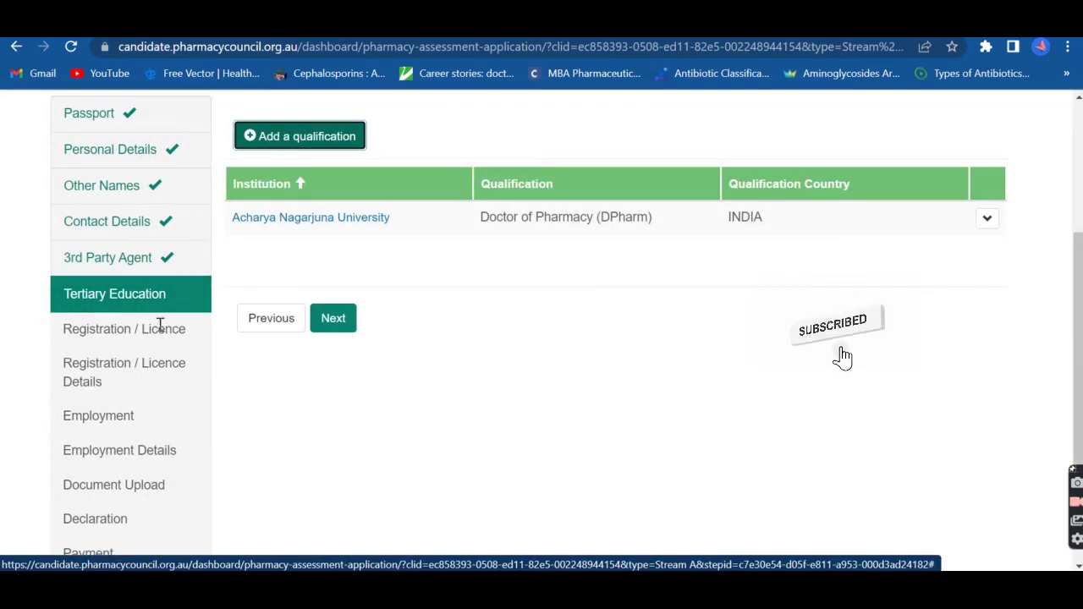
Continue past Tertiary Education, answer Yes to being a currently registered pharmacist, and proceed.
left_click(333, 319)
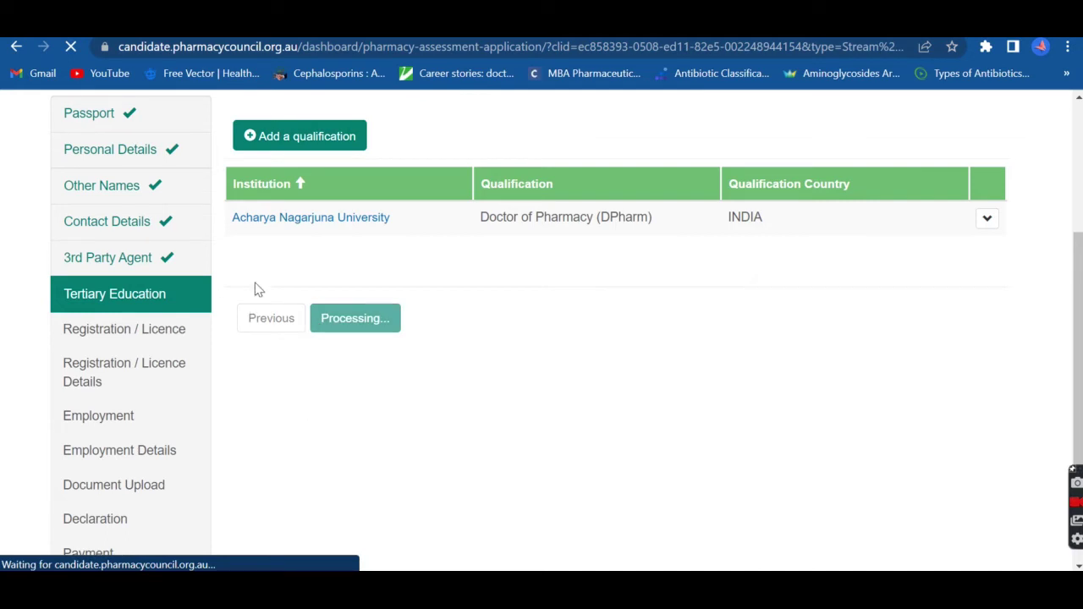
scroll(350, 416, "down", 1)
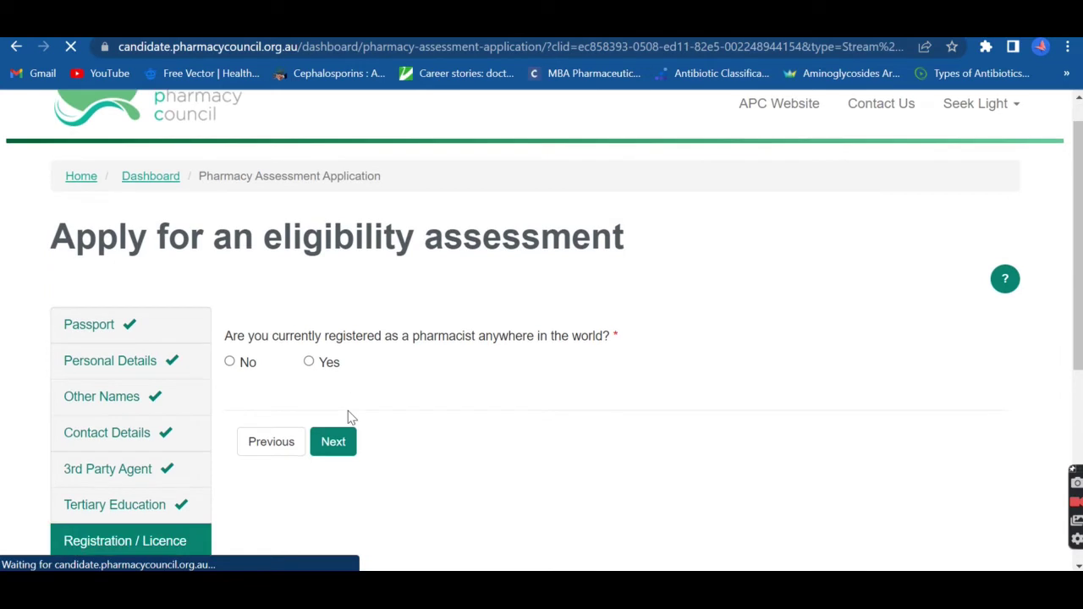
left_click(321, 327)
left_click(329, 408)
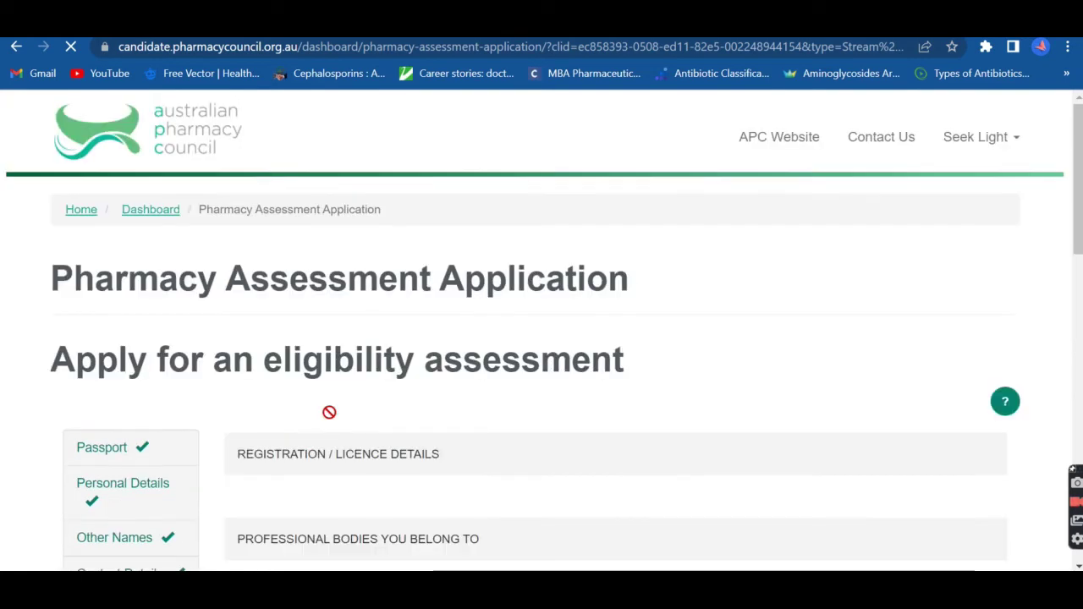
scroll(329, 412, "down", 8)
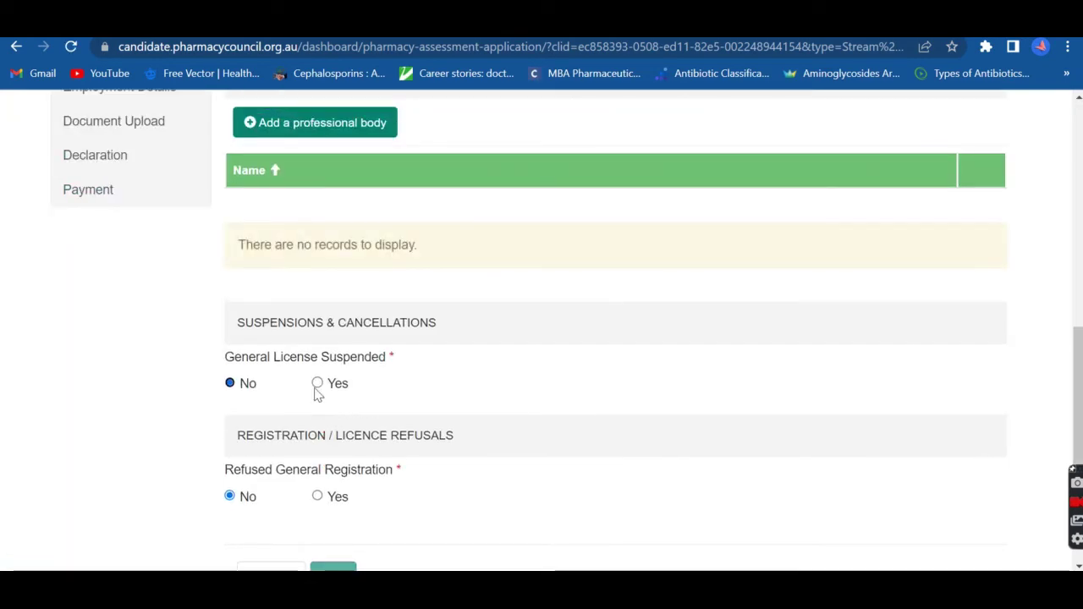
Start a new registration / training authority record and pick INDIA from the country list.
scroll(350, 425, "down", 3)
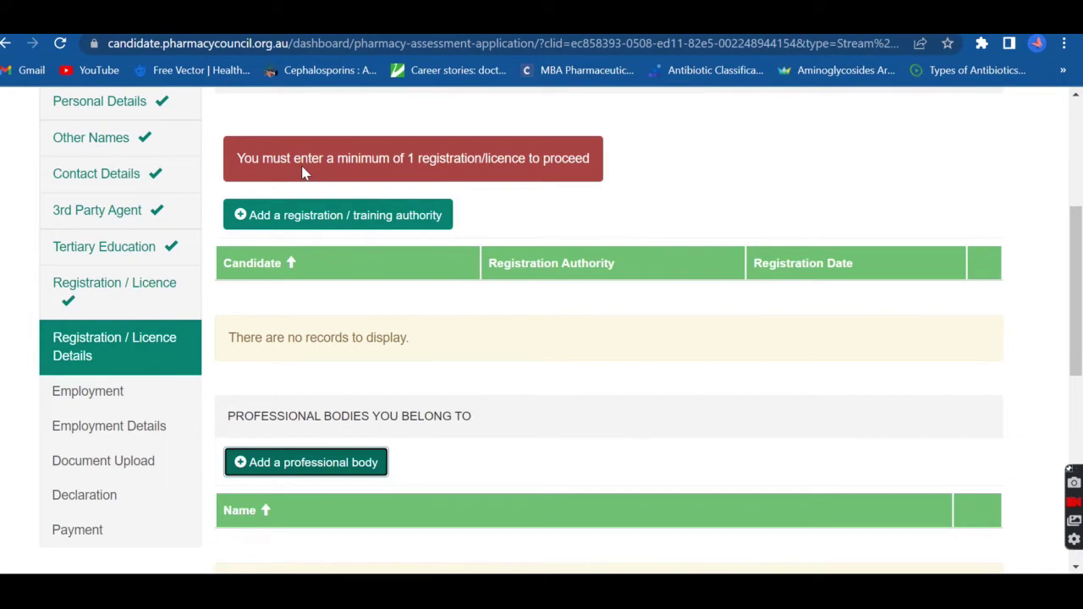
scroll(305, 172, "up", 1)
left_click(285, 304)
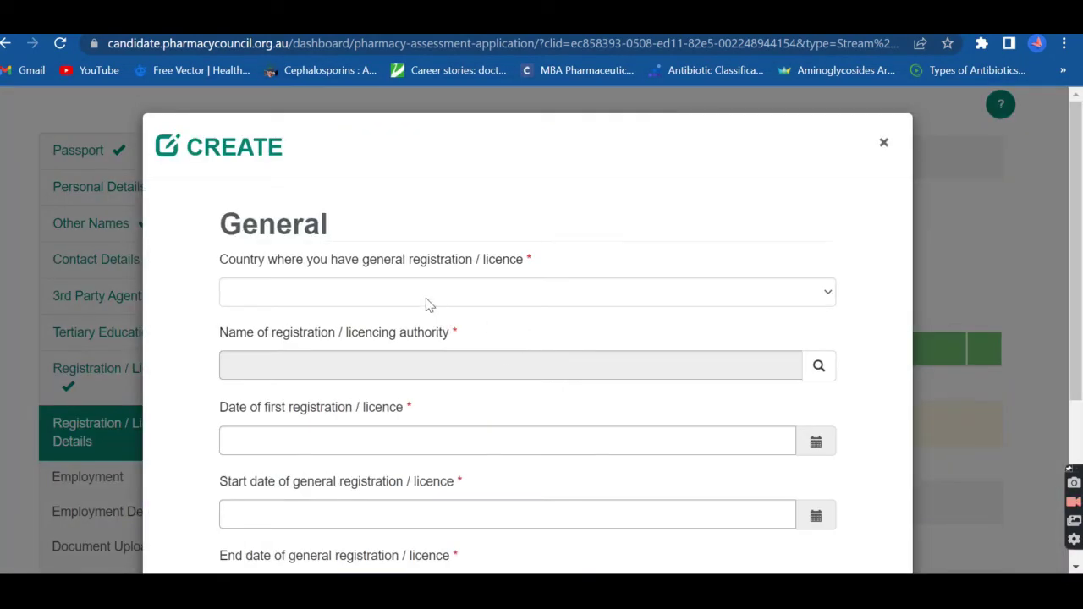
left_click(429, 303)
scroll(397, 220, "down", 5)
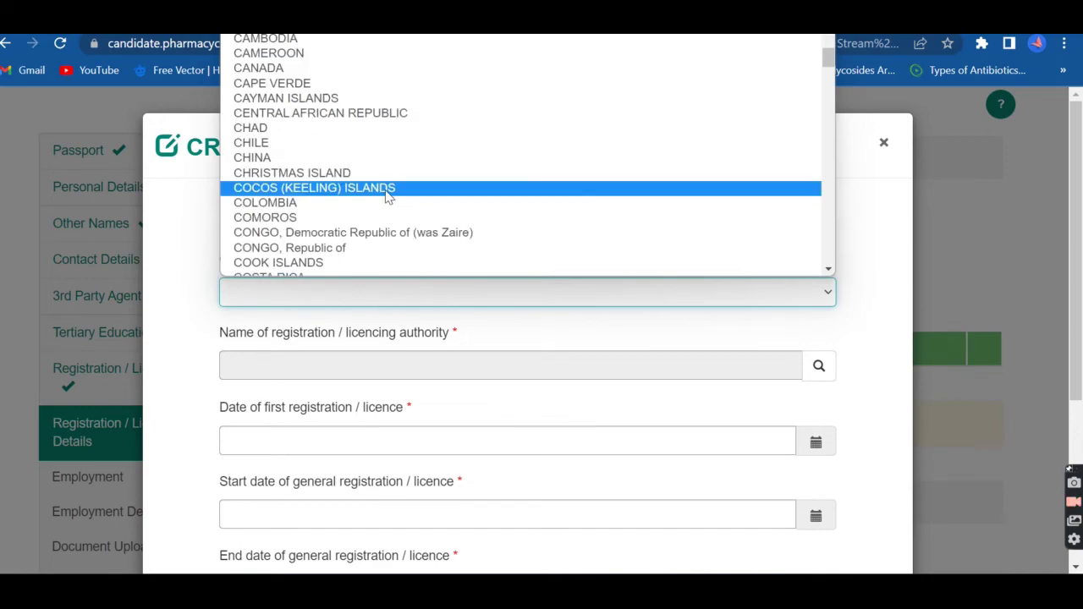
key("i")
scroll(335, 198, "down", 6)
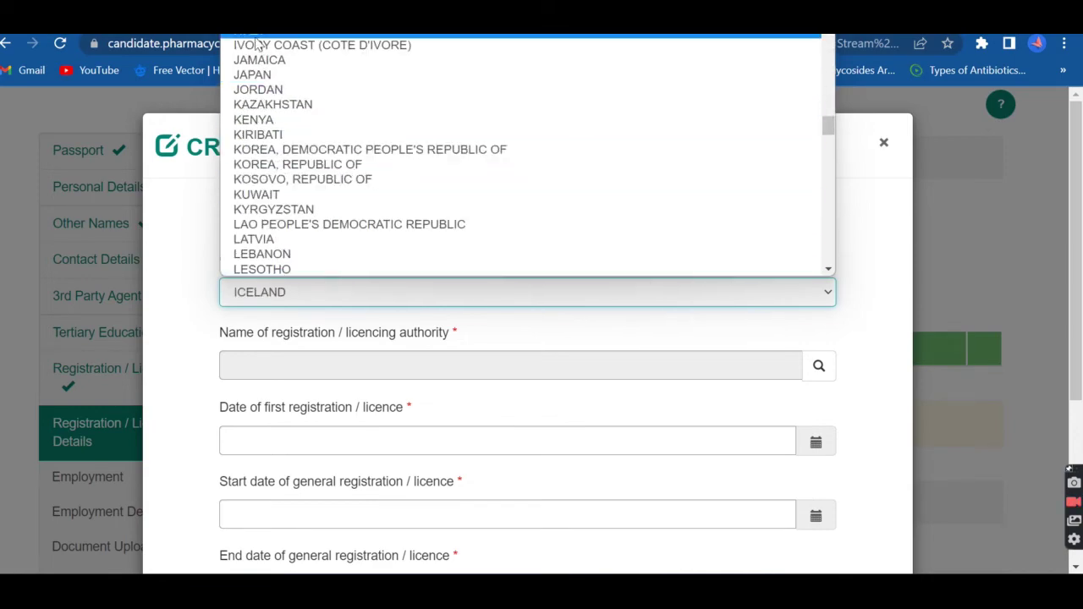
scroll(256, 46, "up", 3)
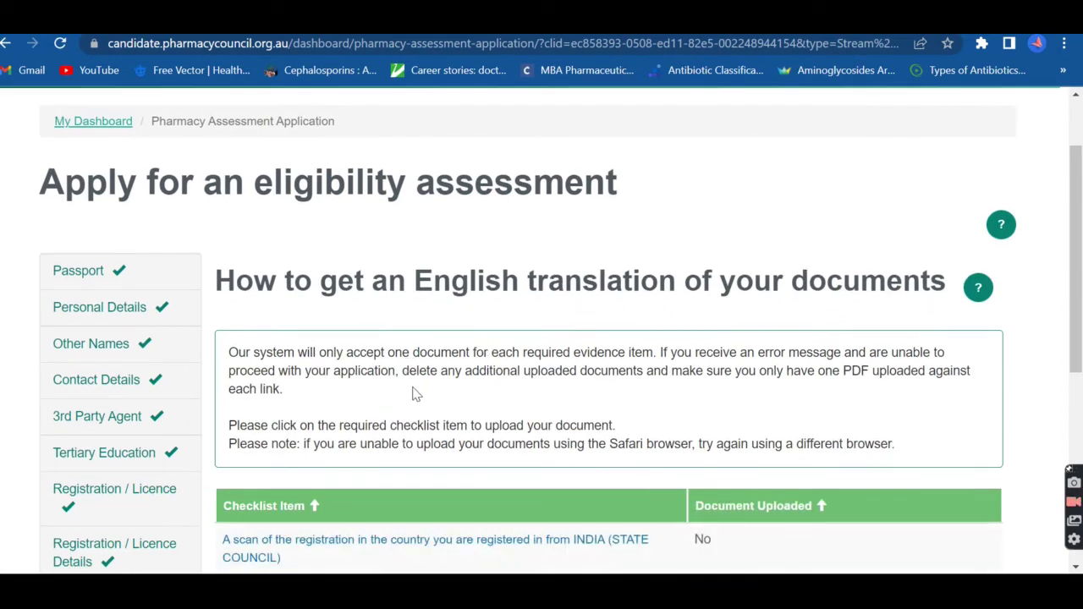
Review the four-document upload checklist and sort it by upload status.
scroll(415, 393, "down", 3)
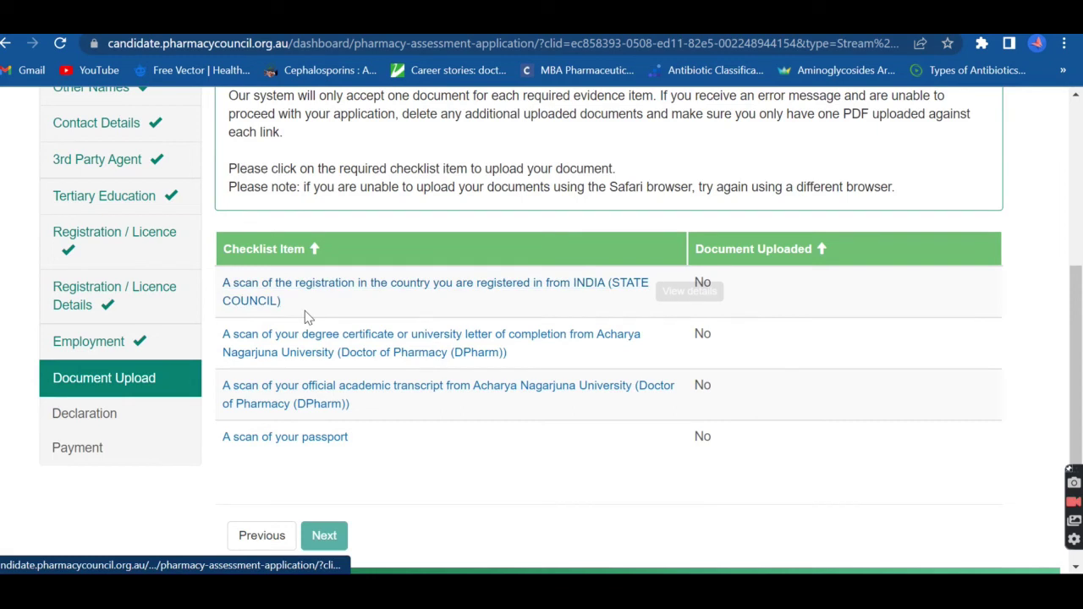
left_click_drag(280, 301, 436, 303)
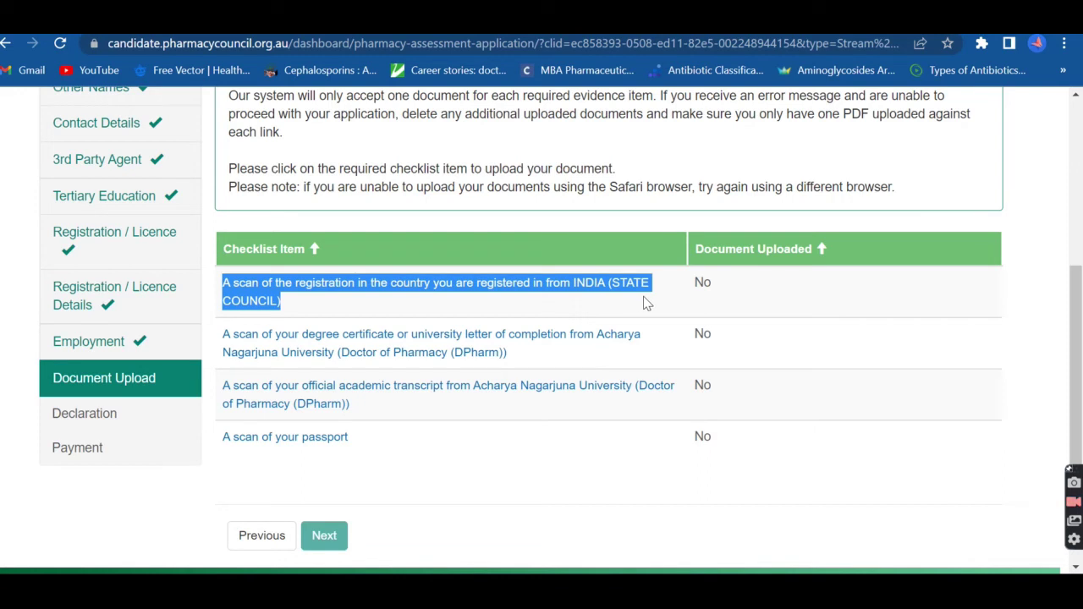
left_click(819, 250)
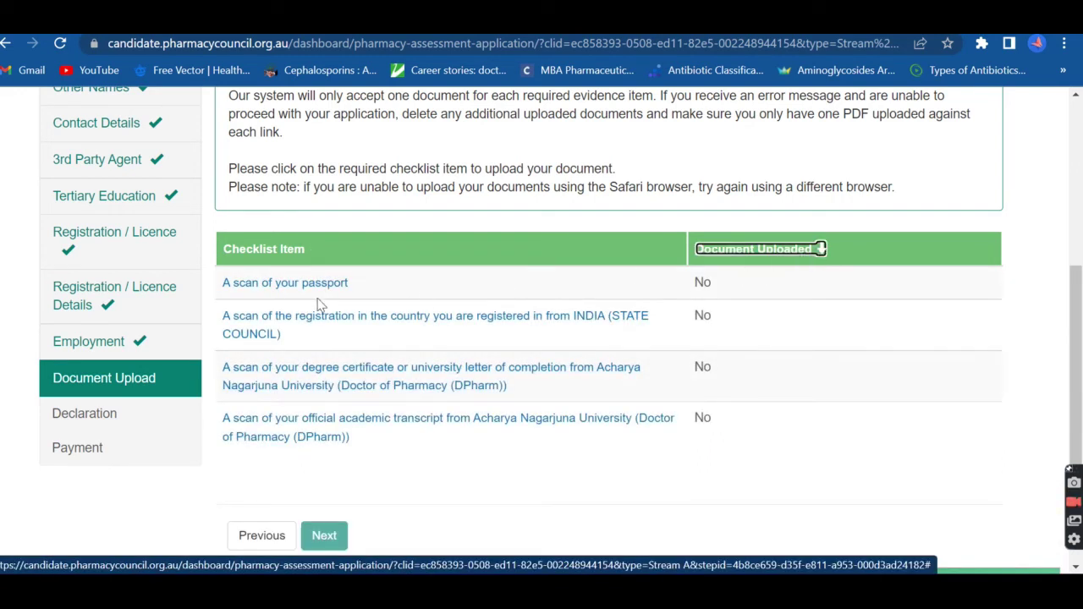
left_click_drag(225, 318, 423, 333)
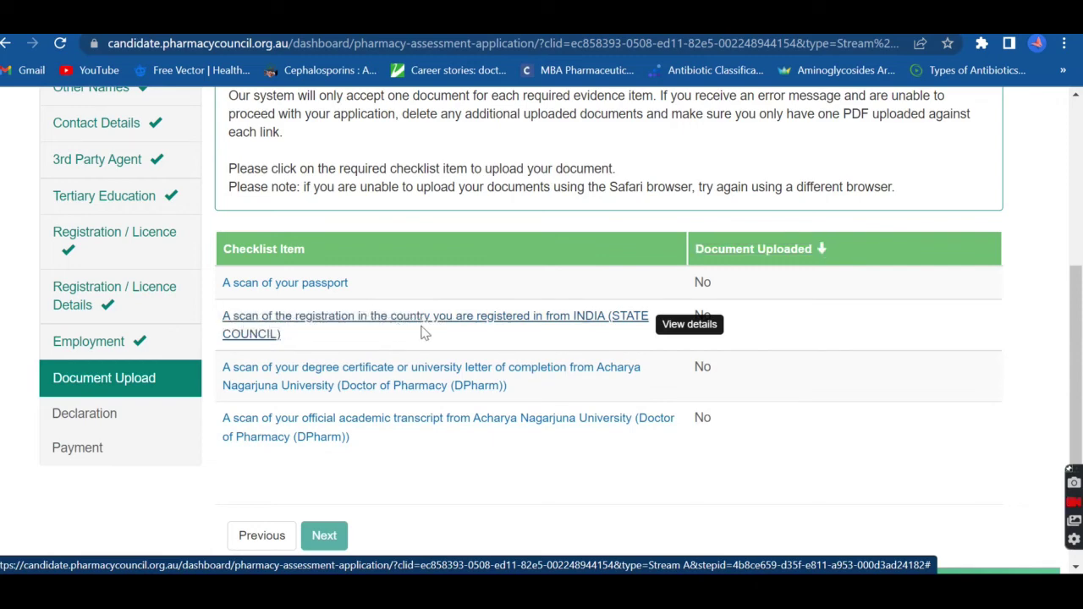
scroll(296, 313, "down", 1)
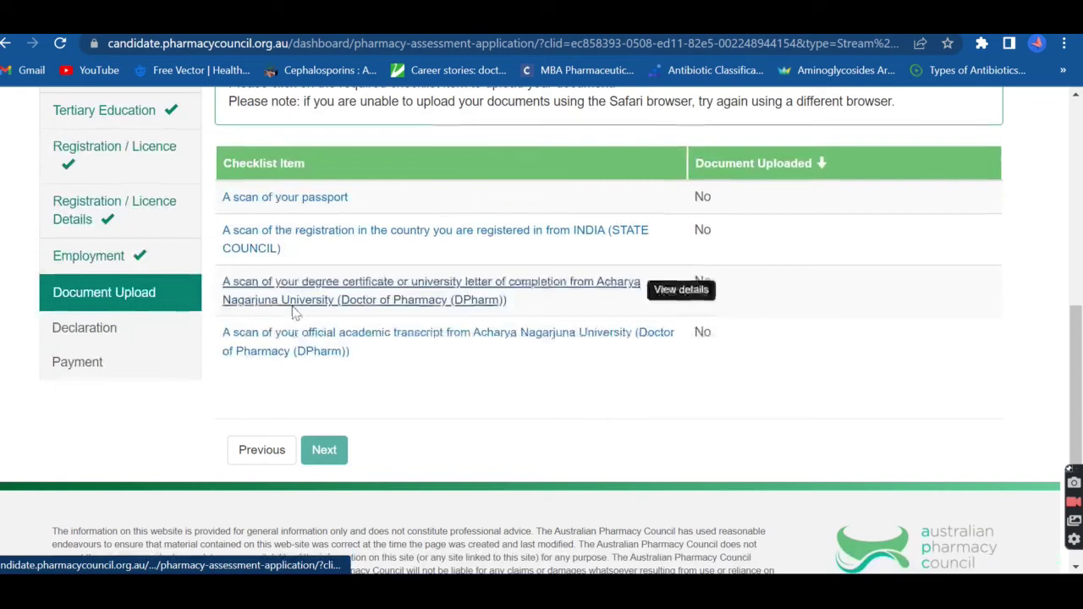
left_click(252, 198)
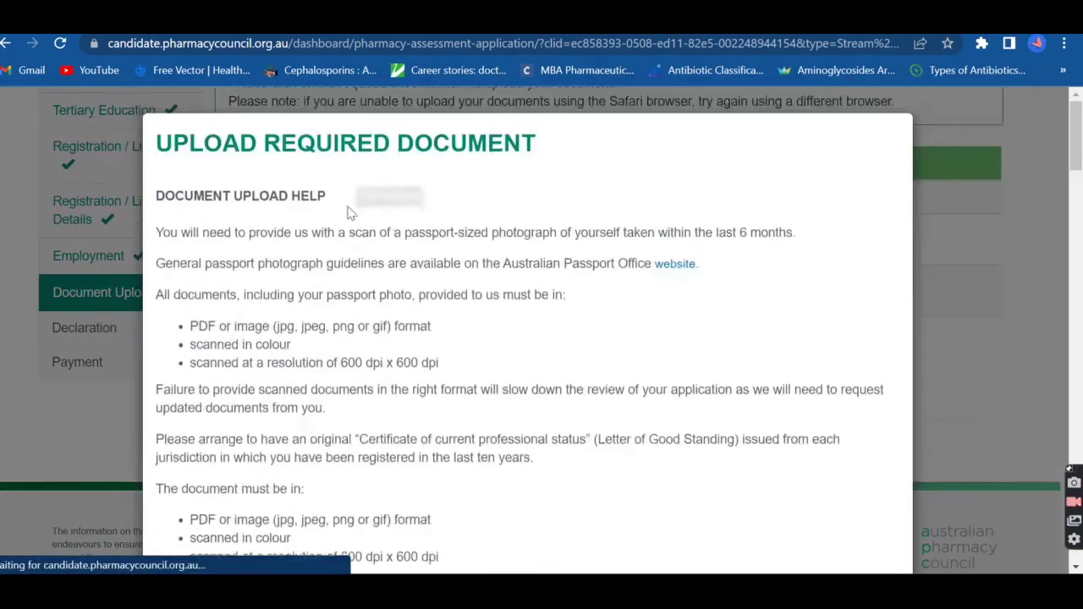
scroll(347, 229, "down", 4)
scroll(305, 254, "up", 4)
left_click_drag(157, 189, 423, 421)
left_click(479, 322)
scroll(405, 384, "down", 1)
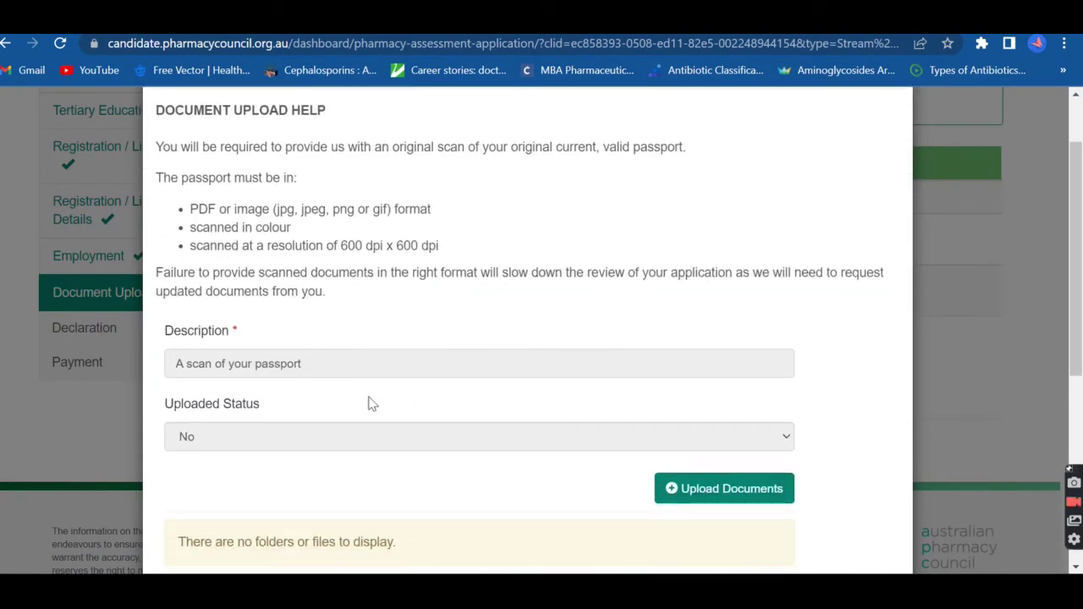
left_click(190, 370)
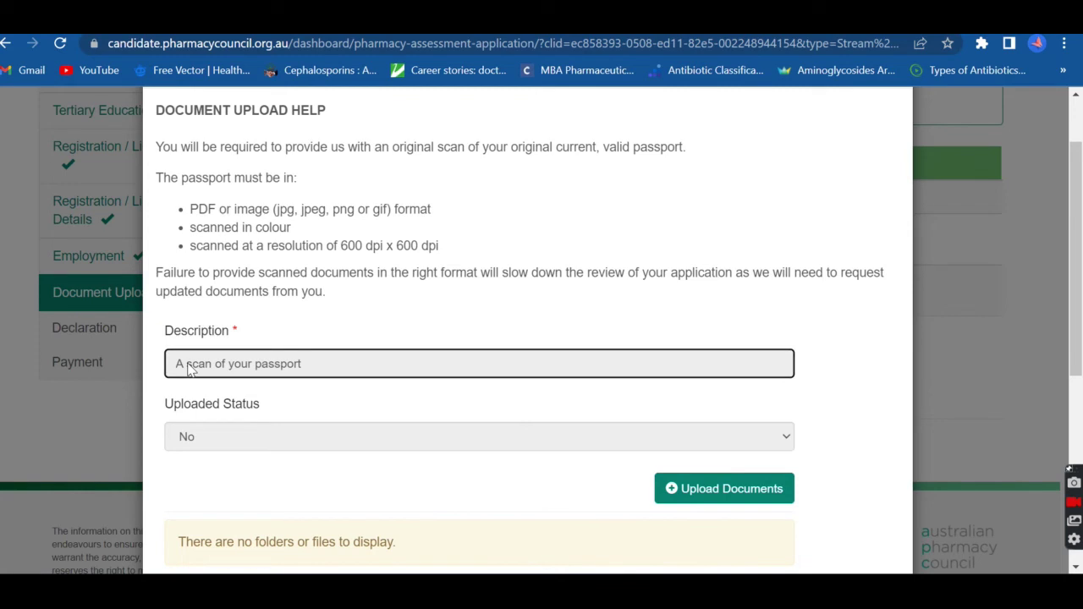
left_click(714, 501)
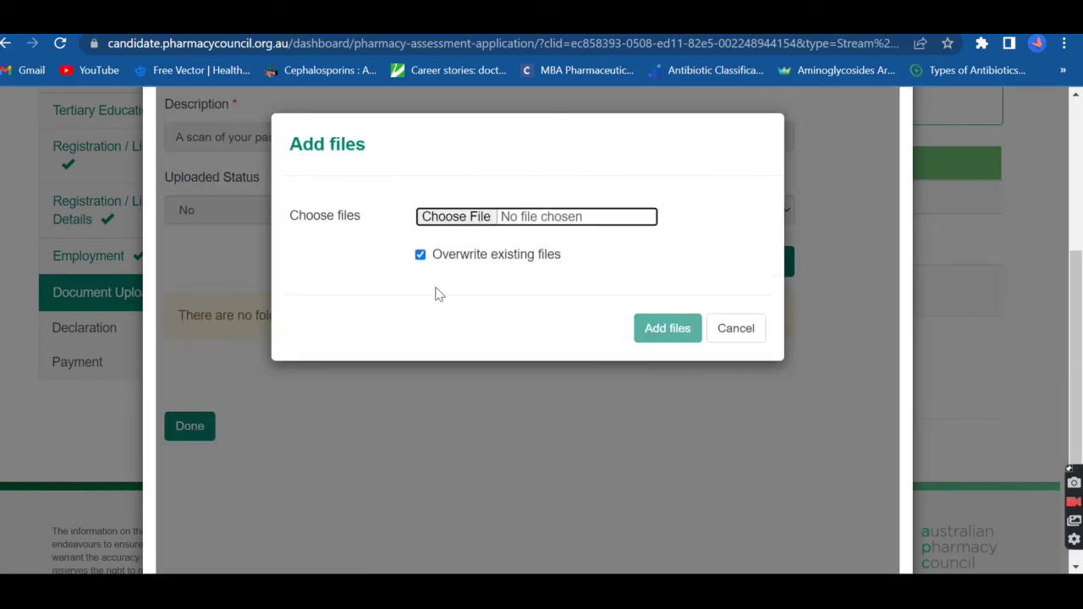
left_click(747, 342)
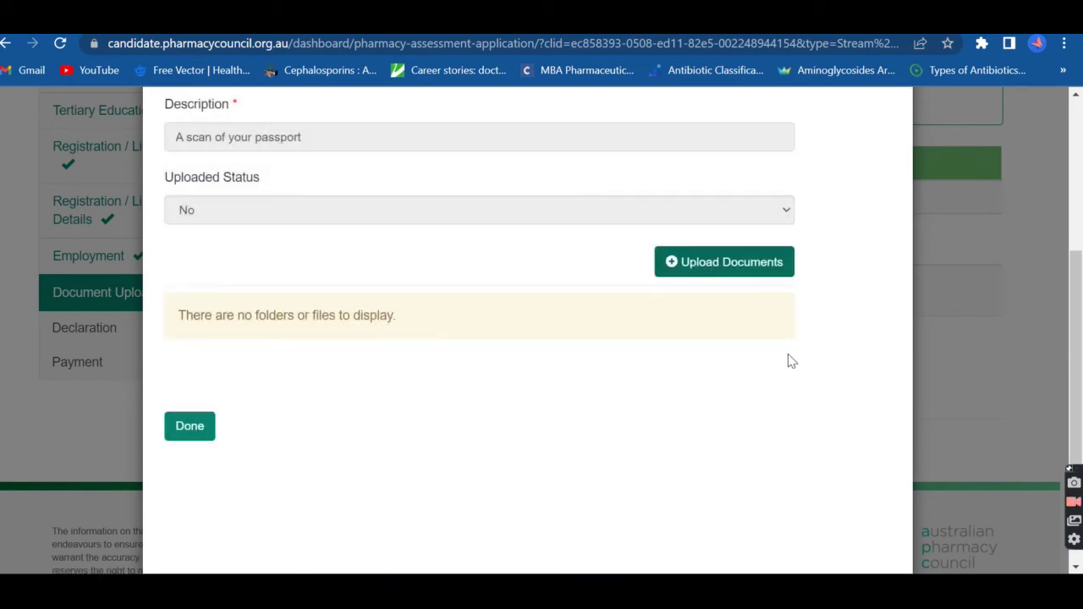
scroll(914, 262, "up", 3)
scroll(914, 262, "up", 1)
scroll(852, 355, "down", 6)
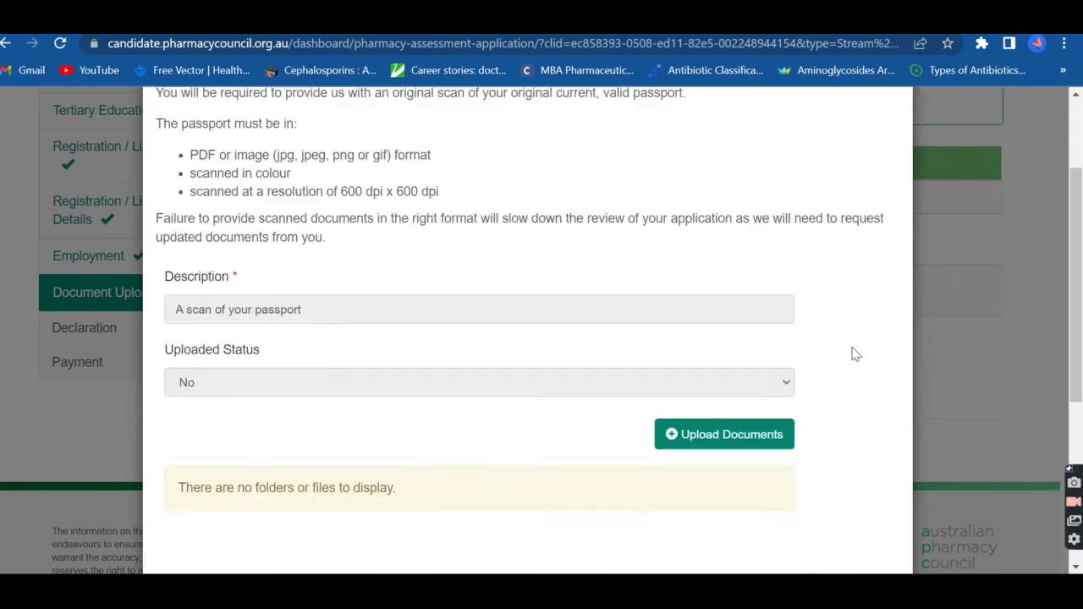
left_click(179, 270)
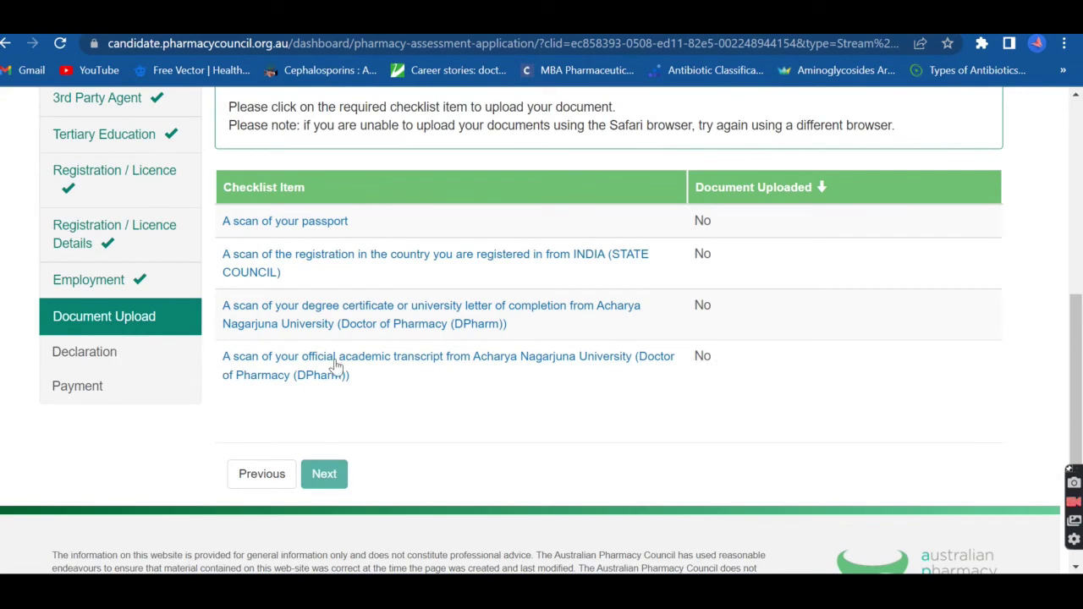
scroll(592, 351, "up", 2)
scroll(273, 336, "down", 2)
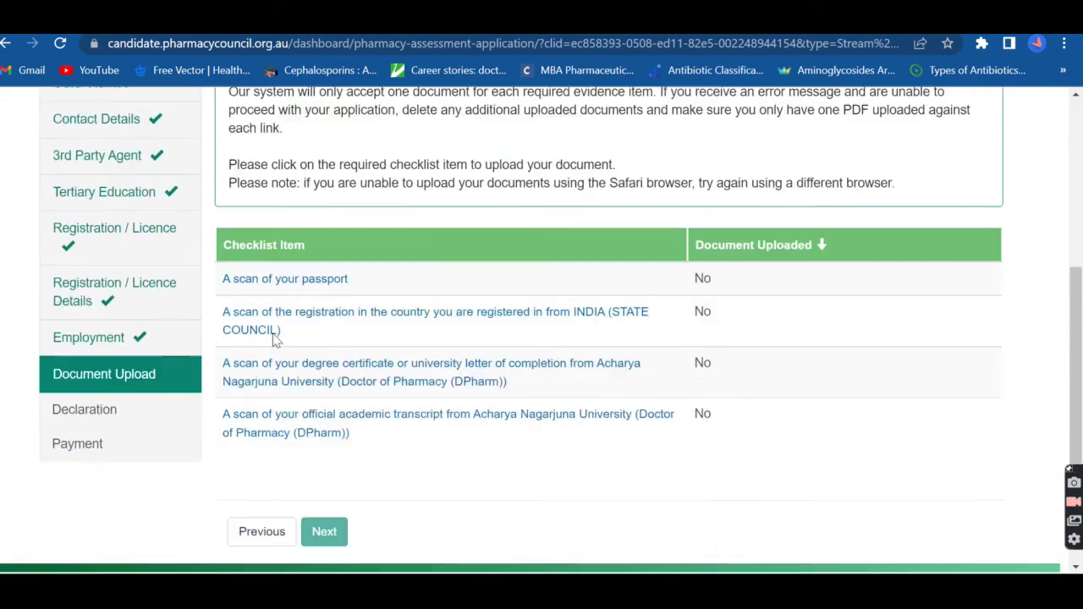
left_click_drag(56, 355, 142, 355)
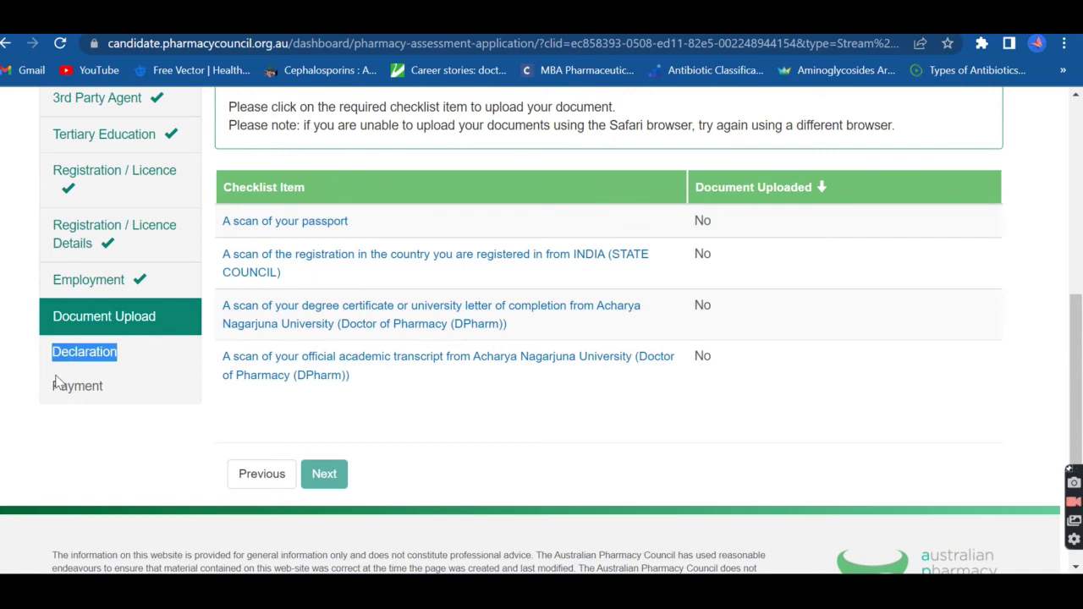
left_click_drag(56, 382, 123, 389)
left_click(319, 411)
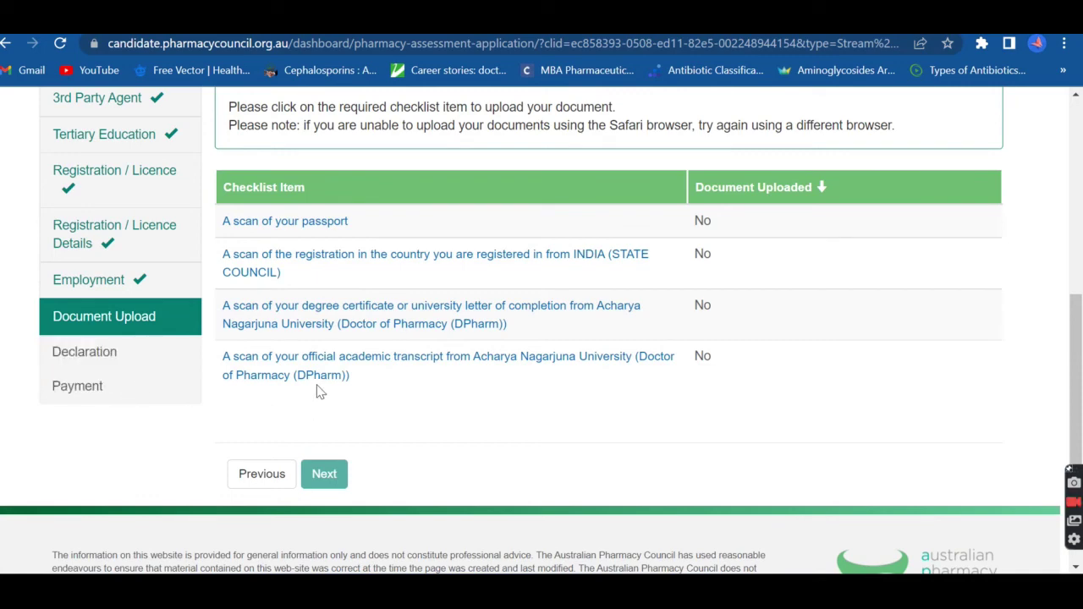
scroll(316, 382, "down", 1)
scroll(316, 382, "up", 2)
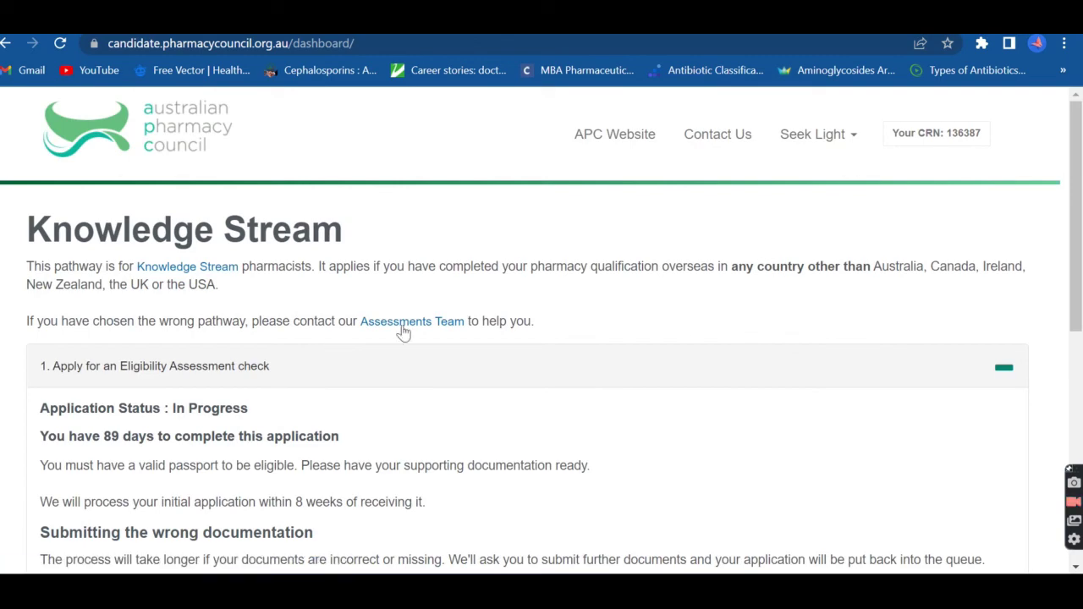
Read the In Progress application status and the 89 days remaining notice on the dashboard.
scroll(202, 313, "down", 2)
left_click_drag(27, 245, 350, 285)
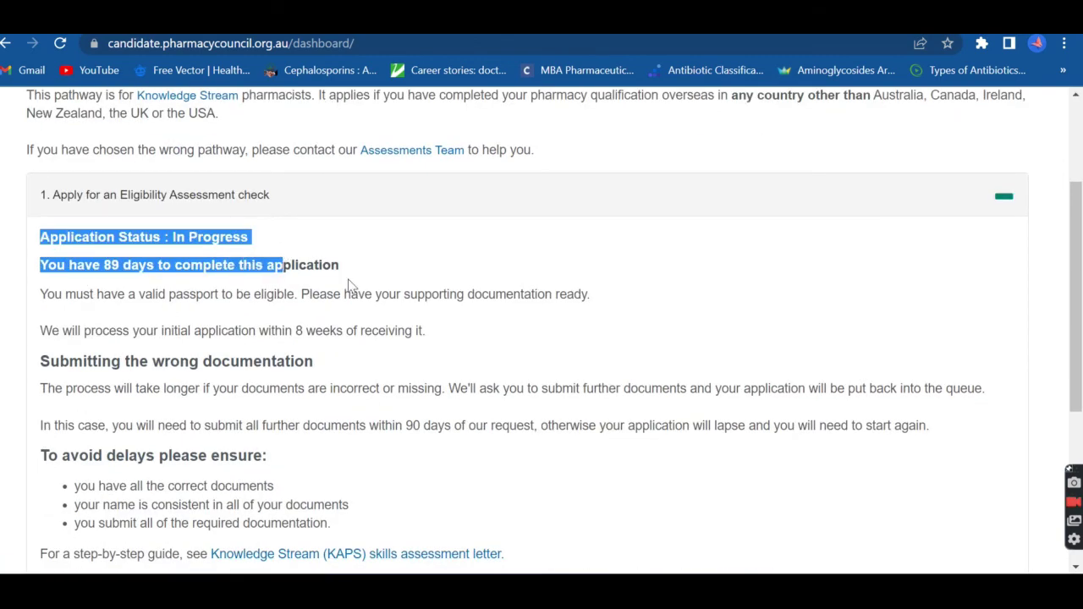
left_click(355, 288)
left_click_drag(104, 265, 359, 266)
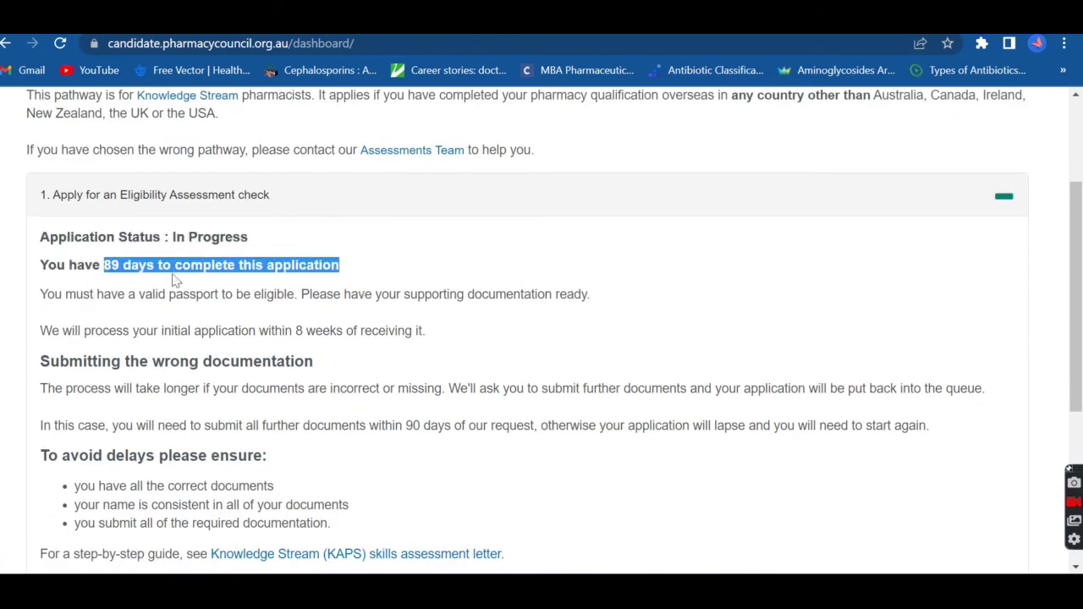
left_click(251, 315)
Check the 8-week processing time, then expand '2. Register and complete the KAPS exam'.
scroll(370, 314, "down", 1)
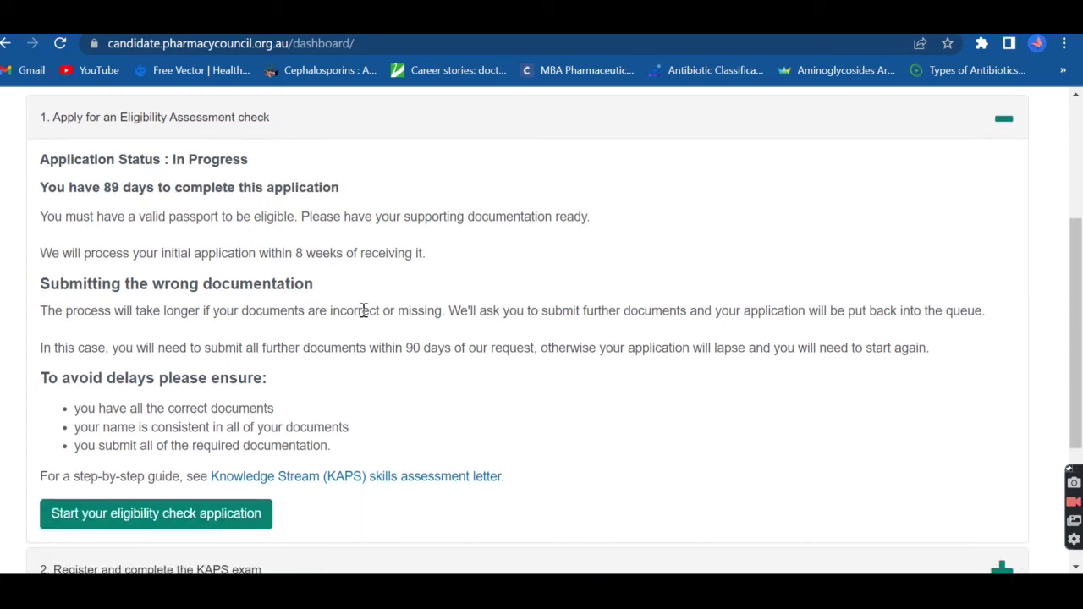
left_click_drag(252, 257, 423, 263)
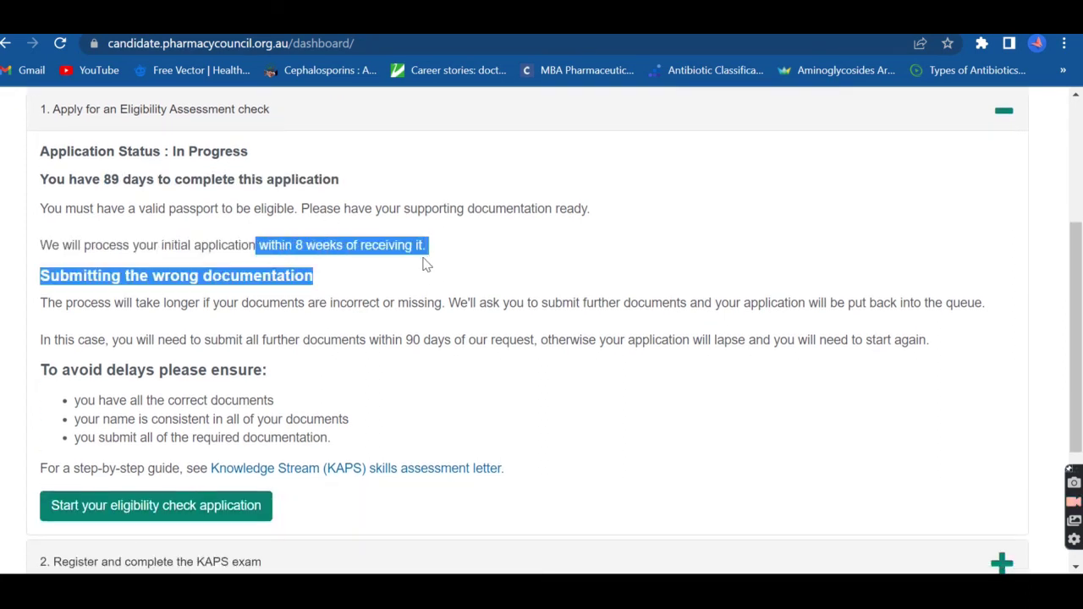
left_click(52, 248)
left_click_drag(41, 252, 426, 246)
left_click(479, 256)
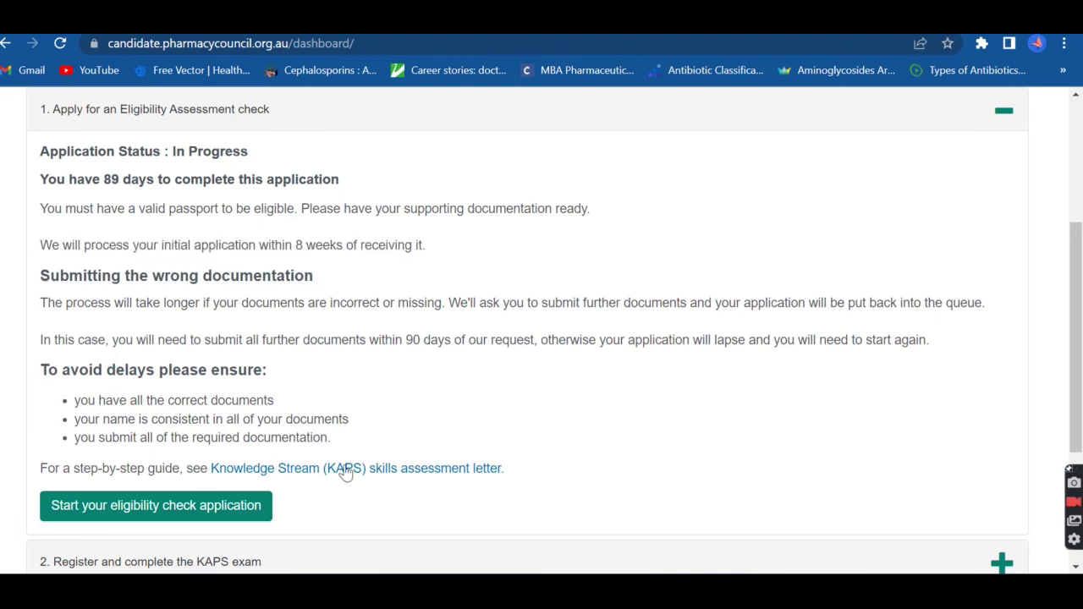
scroll(401, 334, "down", 2)
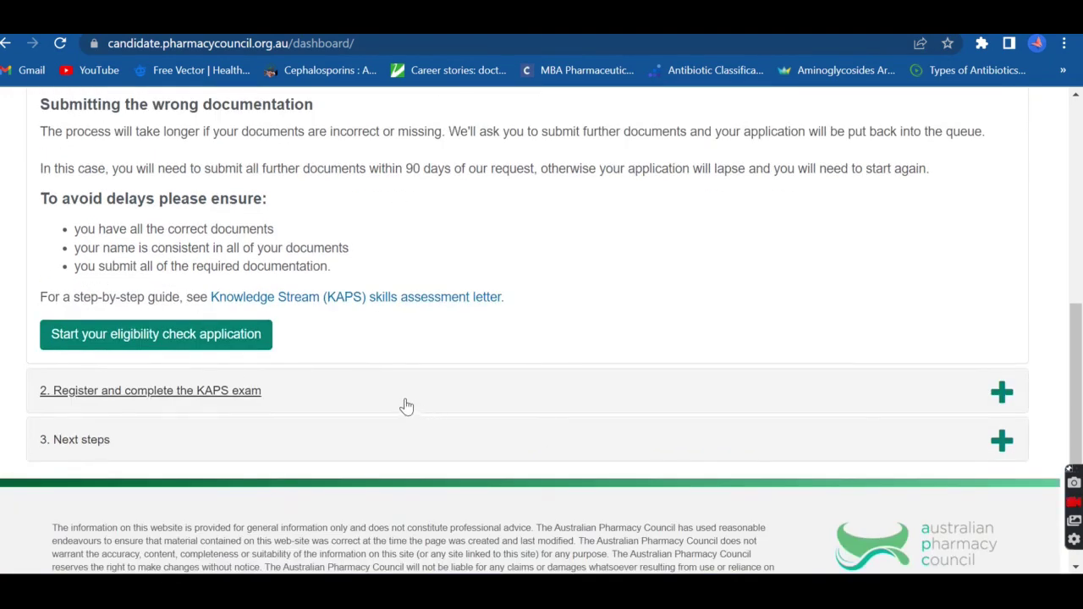
left_click(421, 394)
Read through the KAPS exam registration process steps.
scroll(235, 358, "up", 1)
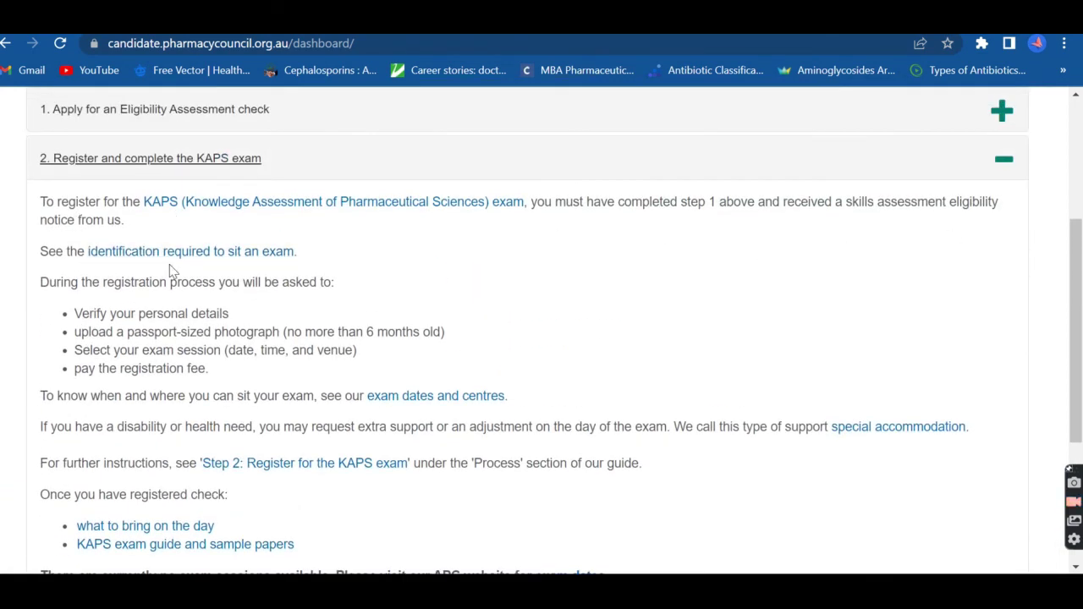
scroll(161, 299, "down", 1)
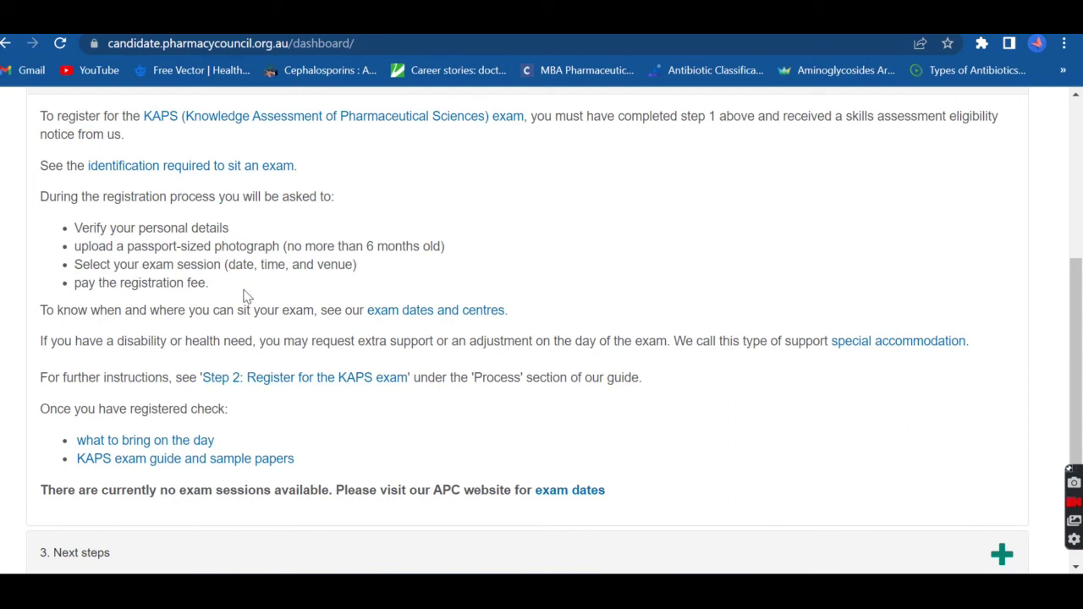
left_click_drag(40, 196, 251, 290)
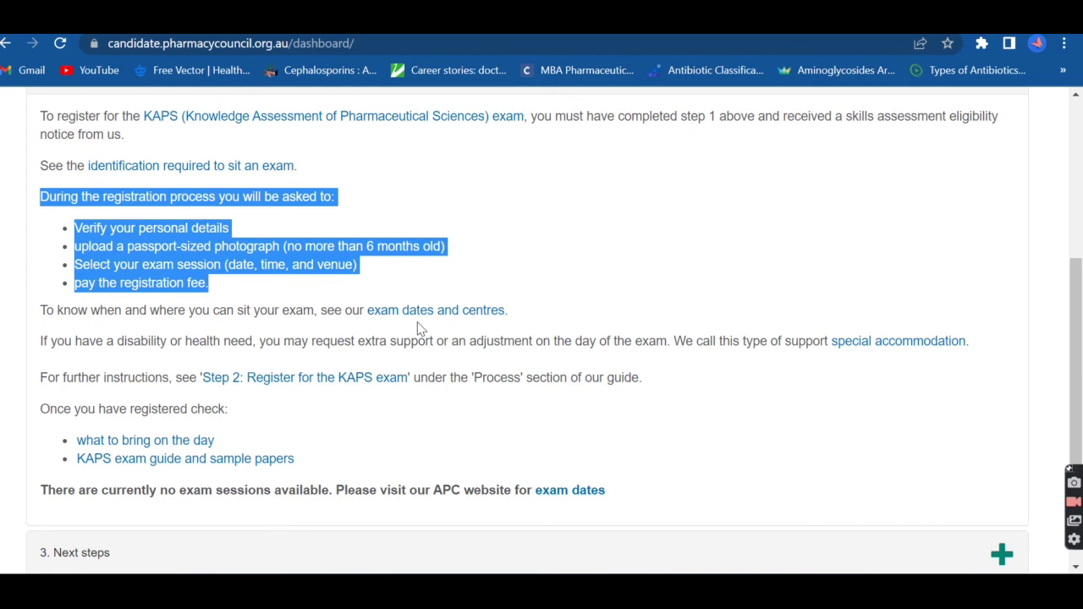
left_click(558, 313)
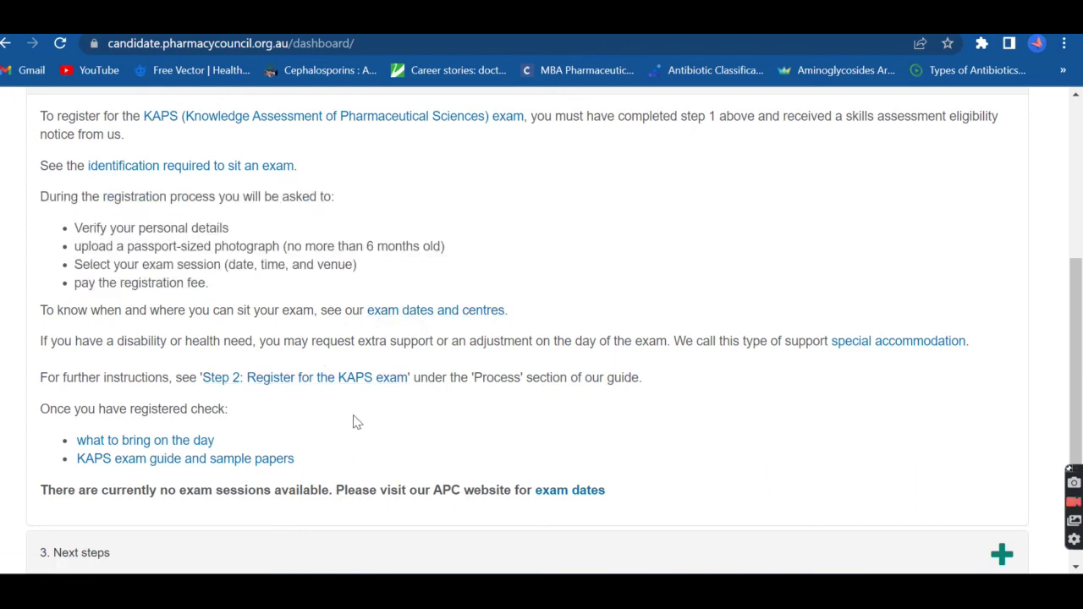
Expand '3. Next steps' to show the exam results and Intern Written Exam details.
scroll(356, 422, "down", 1)
left_click(225, 469)
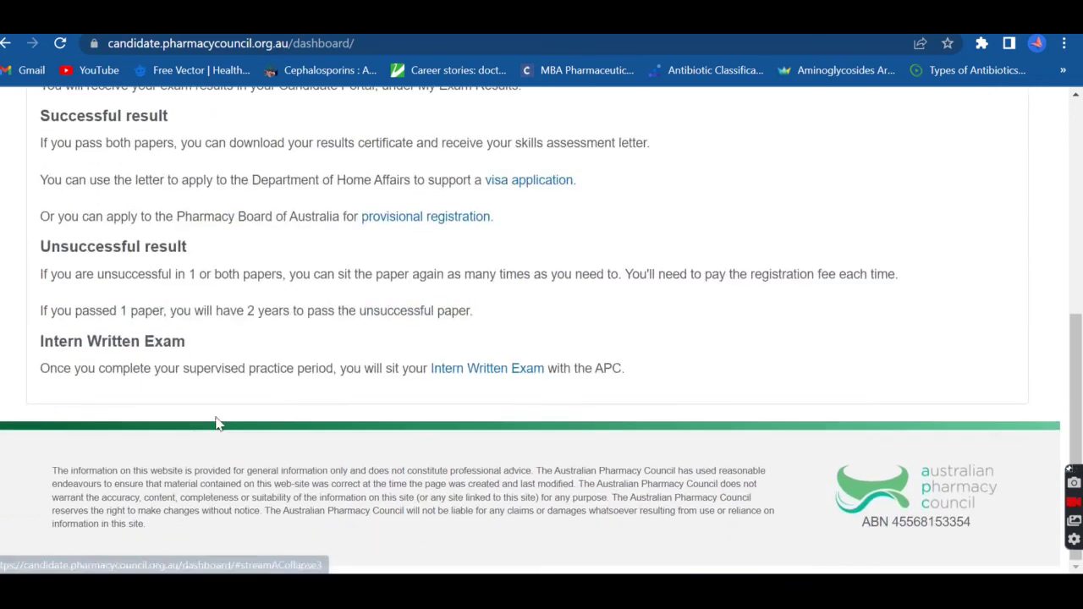
scroll(169, 314, "up", 1)
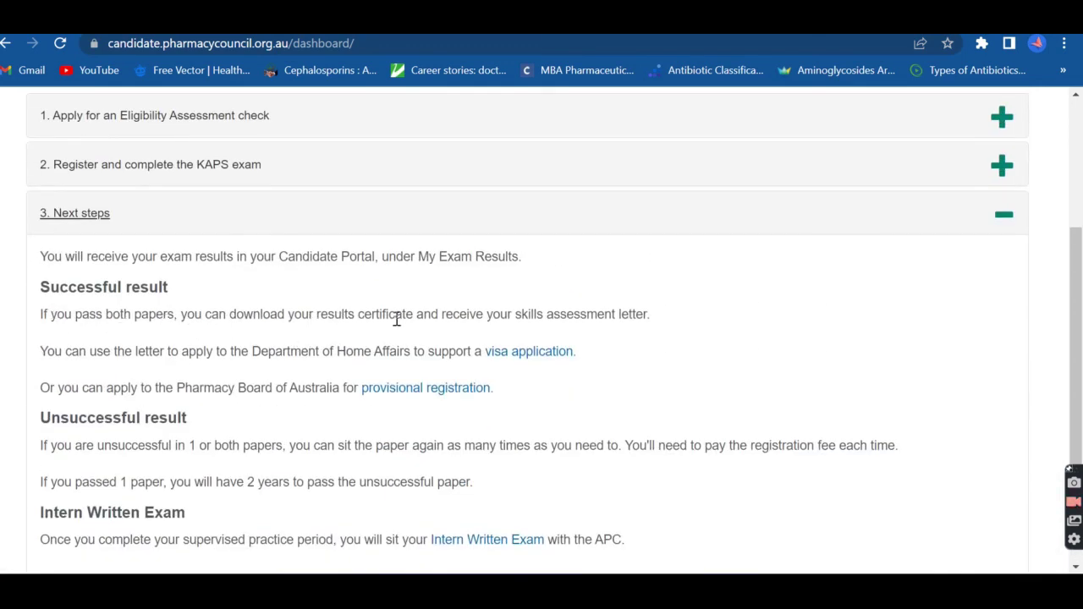
scroll(252, 371, "down", 1)
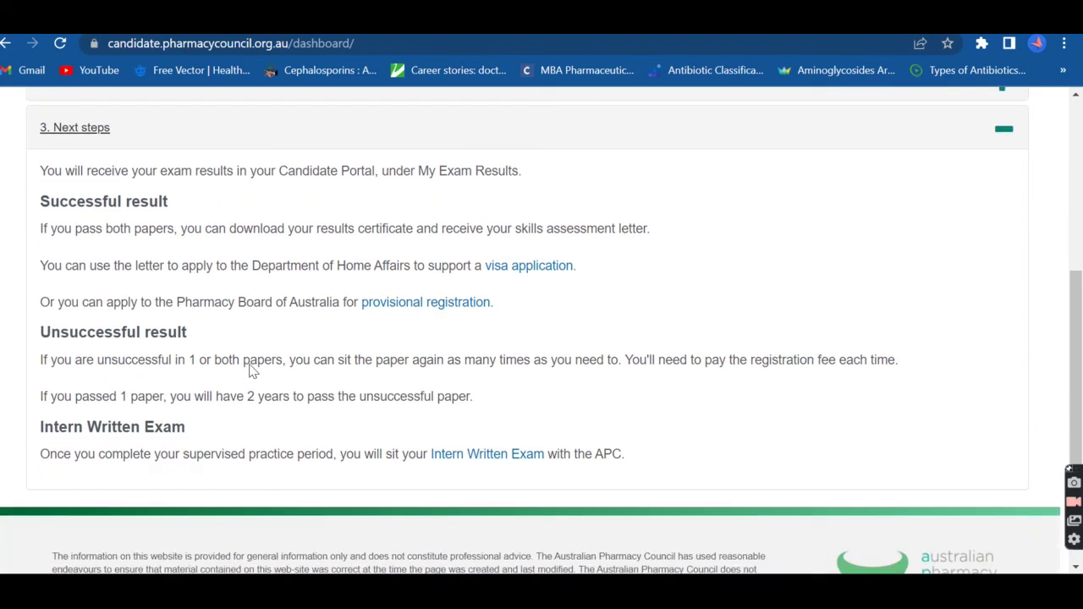